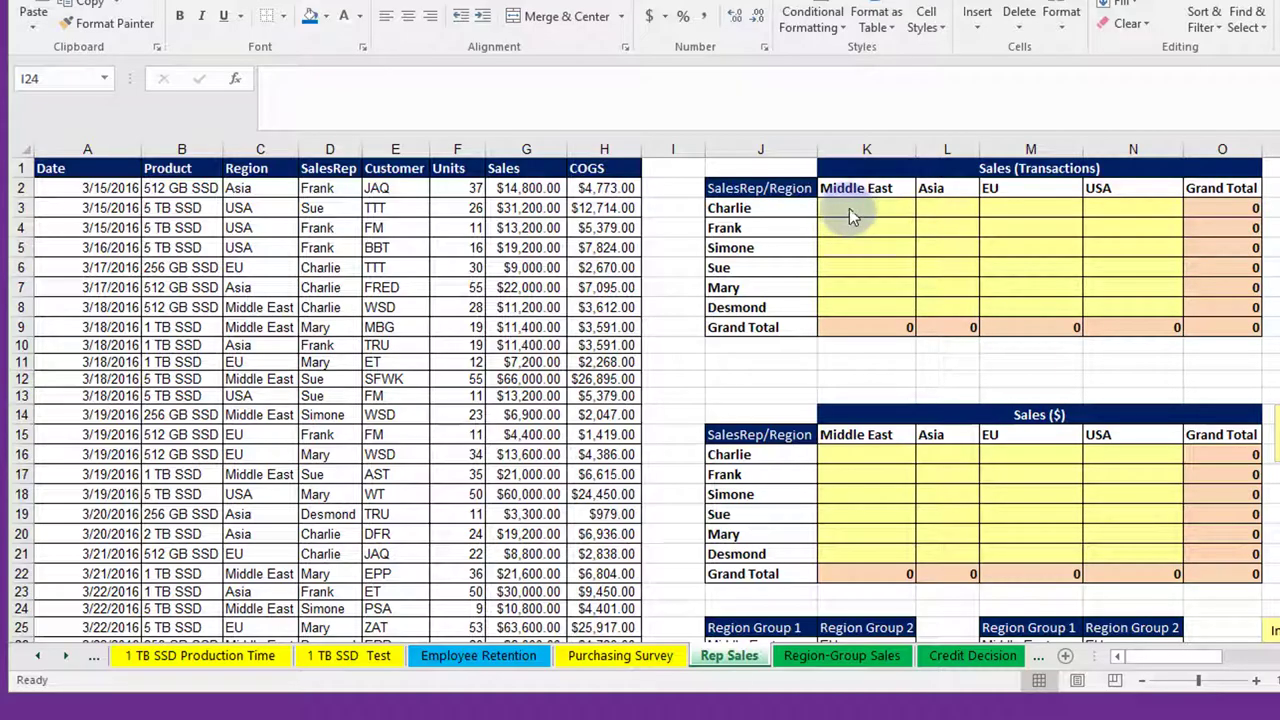
- Start a COUNTIFS formula in cell K3 of the Sales (Transactions) table
click(849, 208)
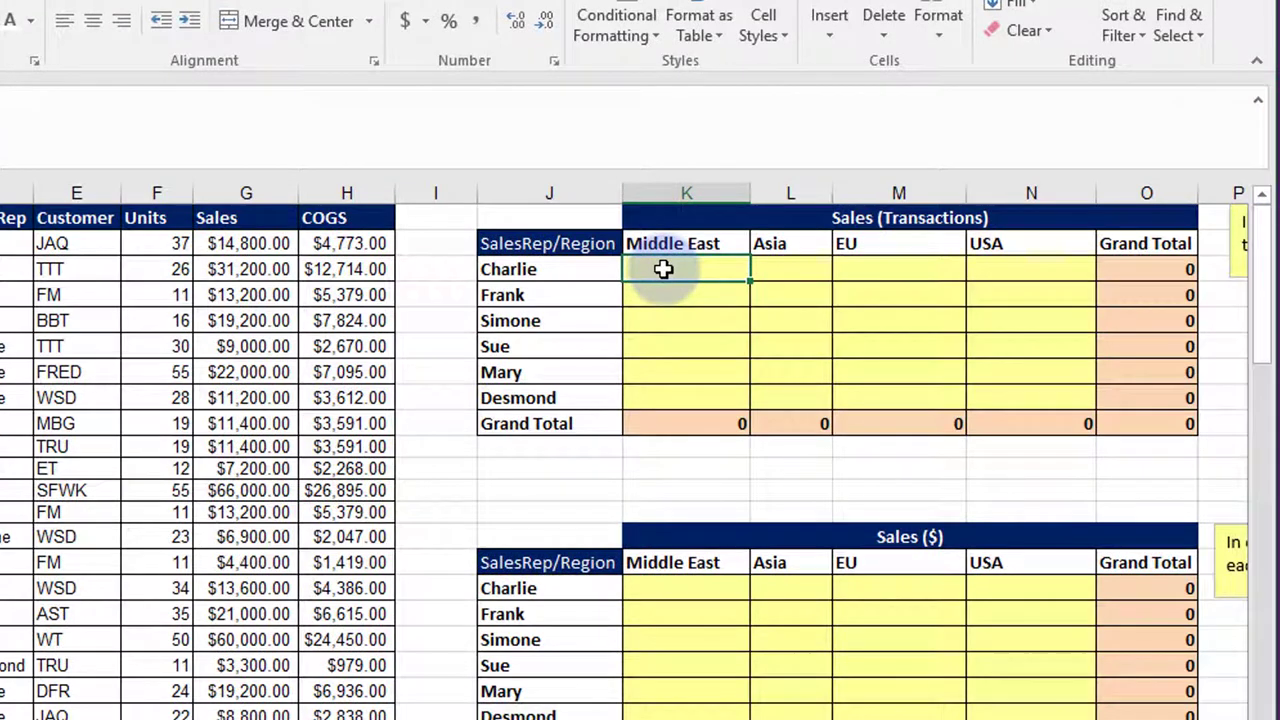
text(=)
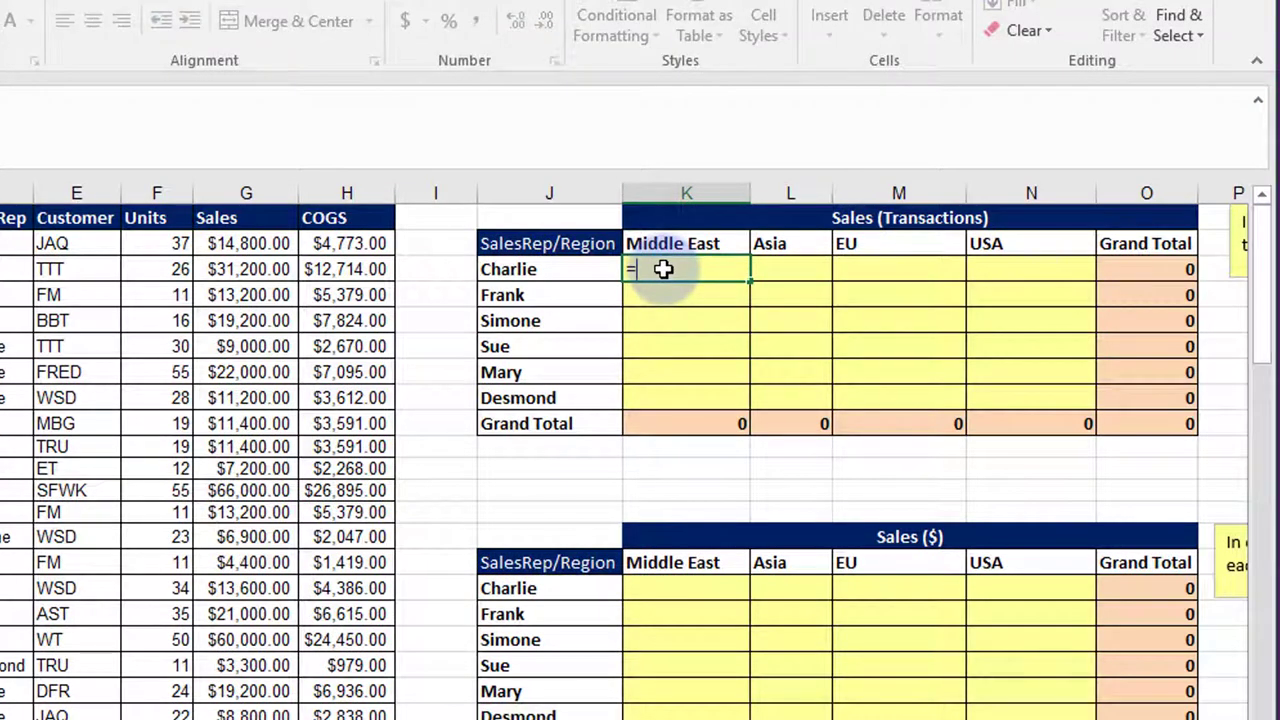
text(cou)
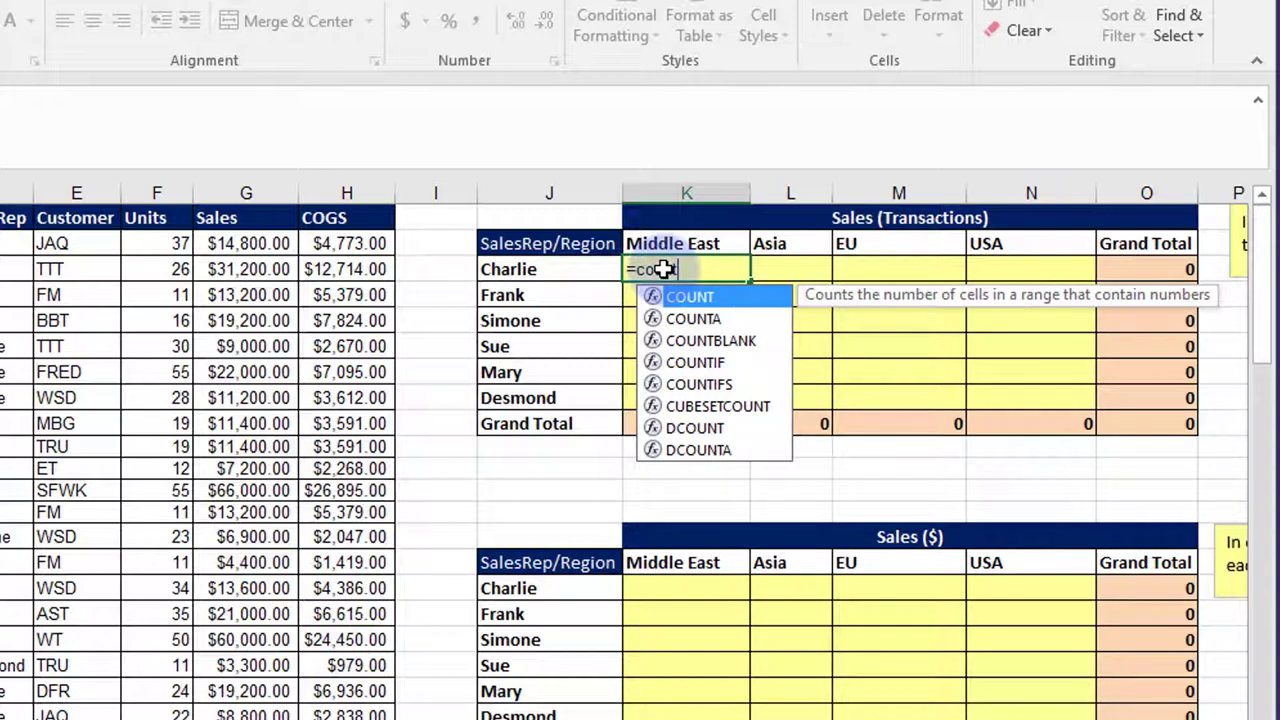
text(nt)
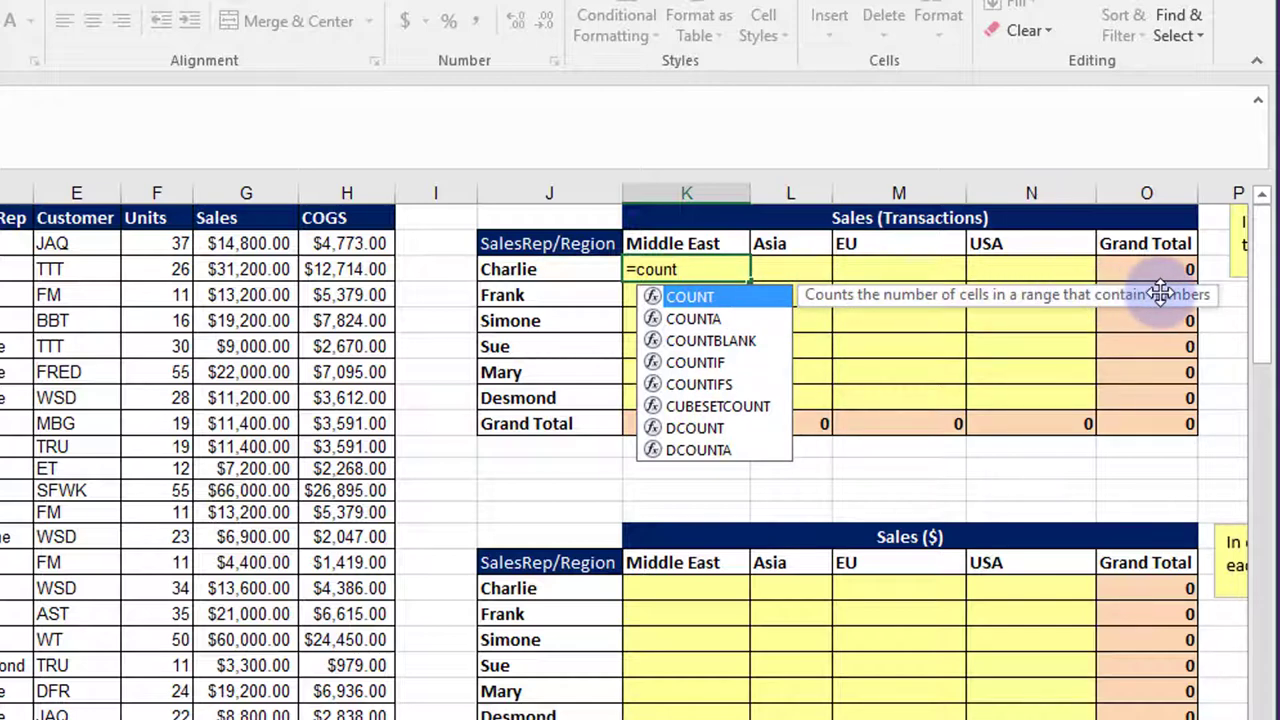
click(705, 320)
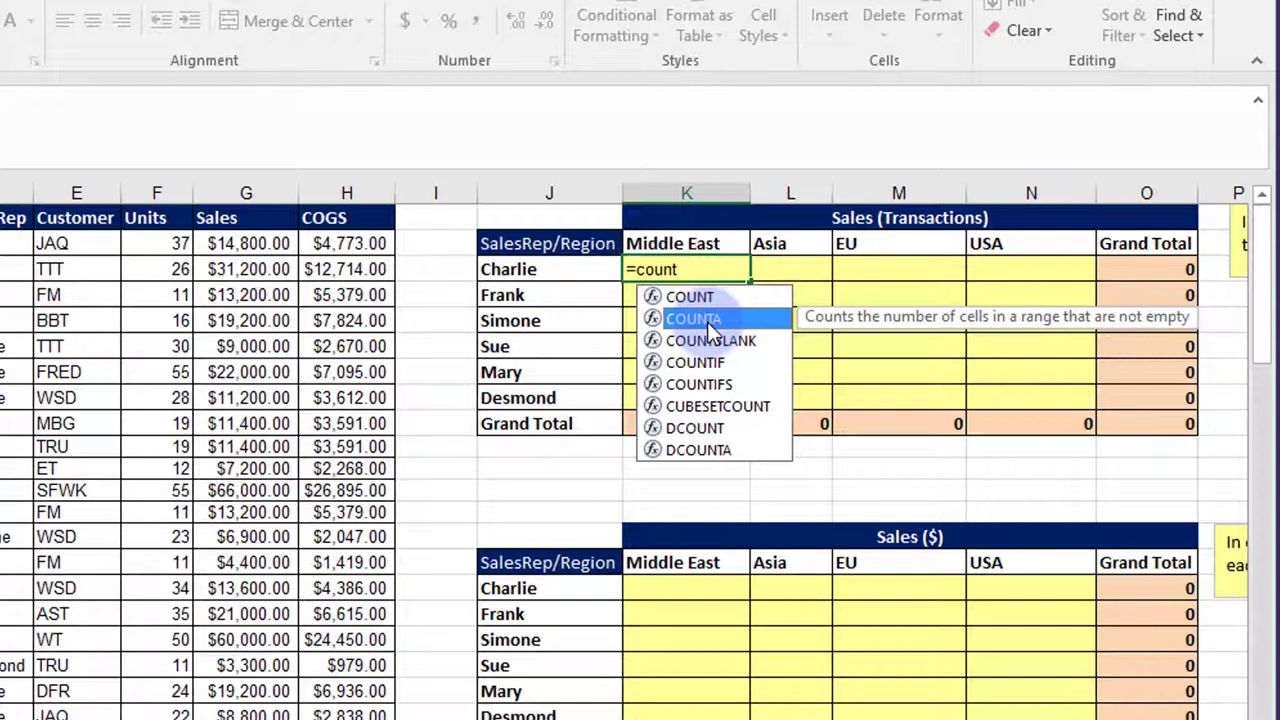
click(702, 345)
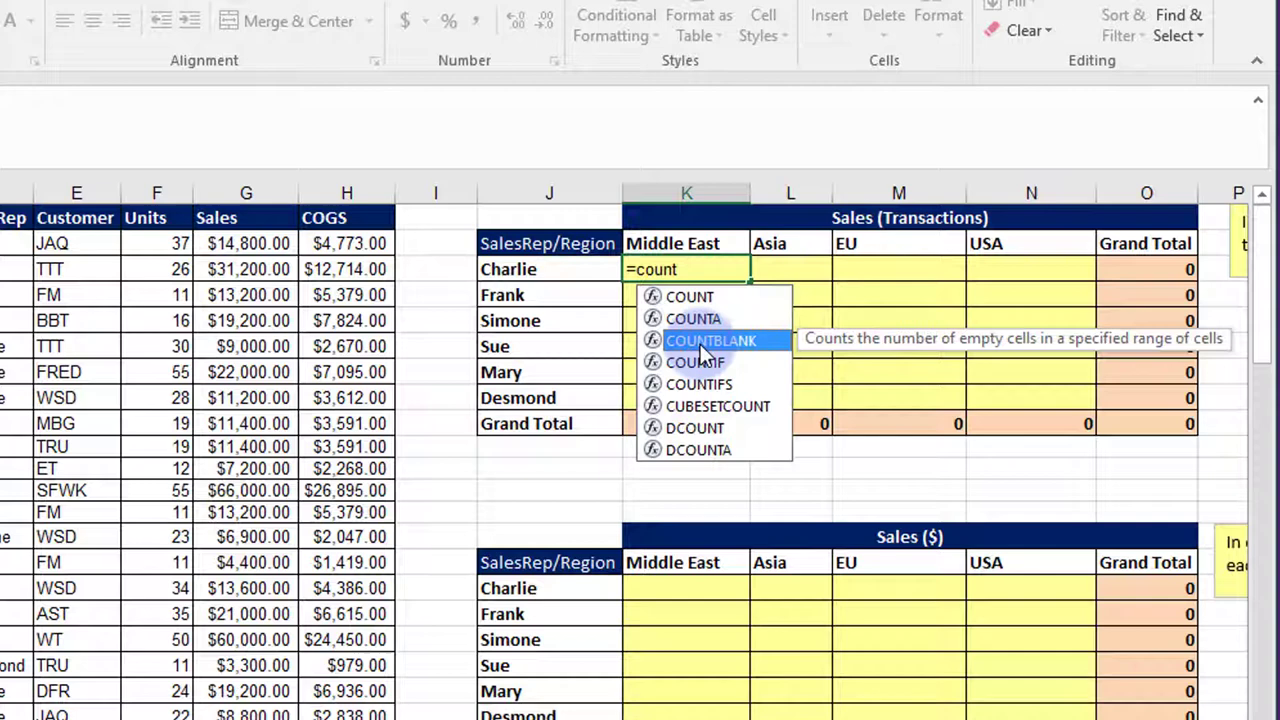
click(703, 364)
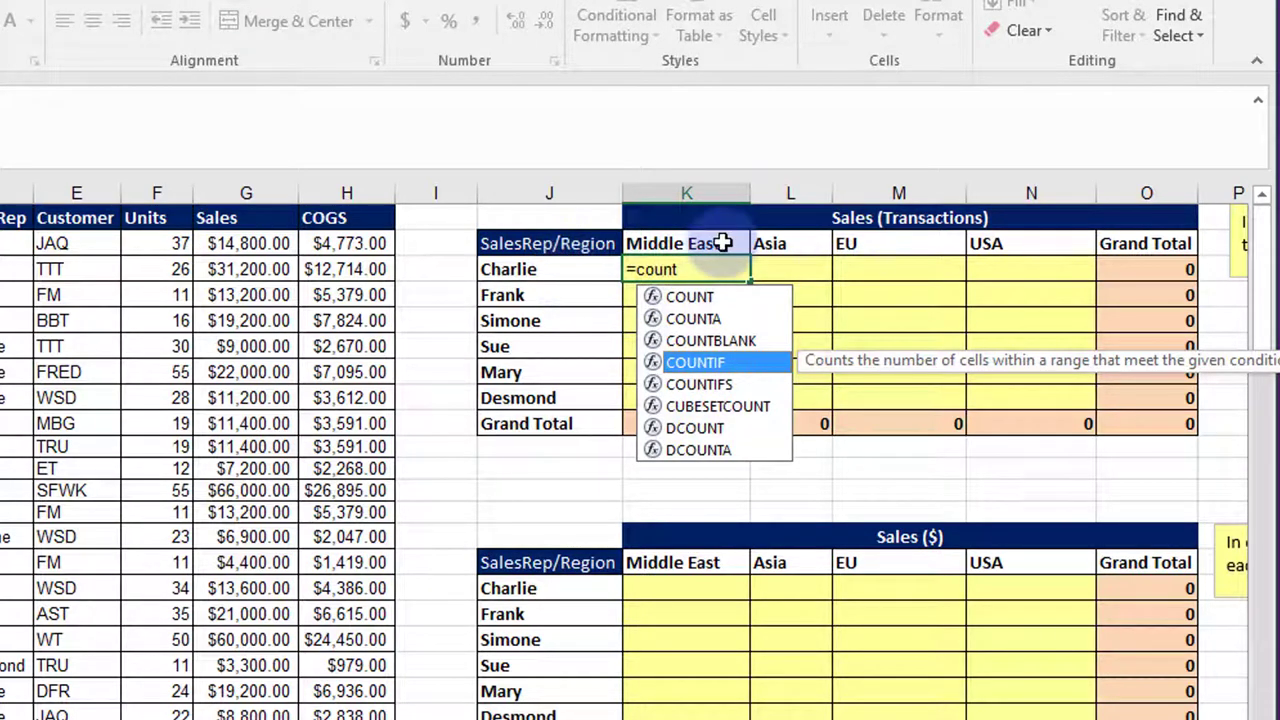
click(713, 385)
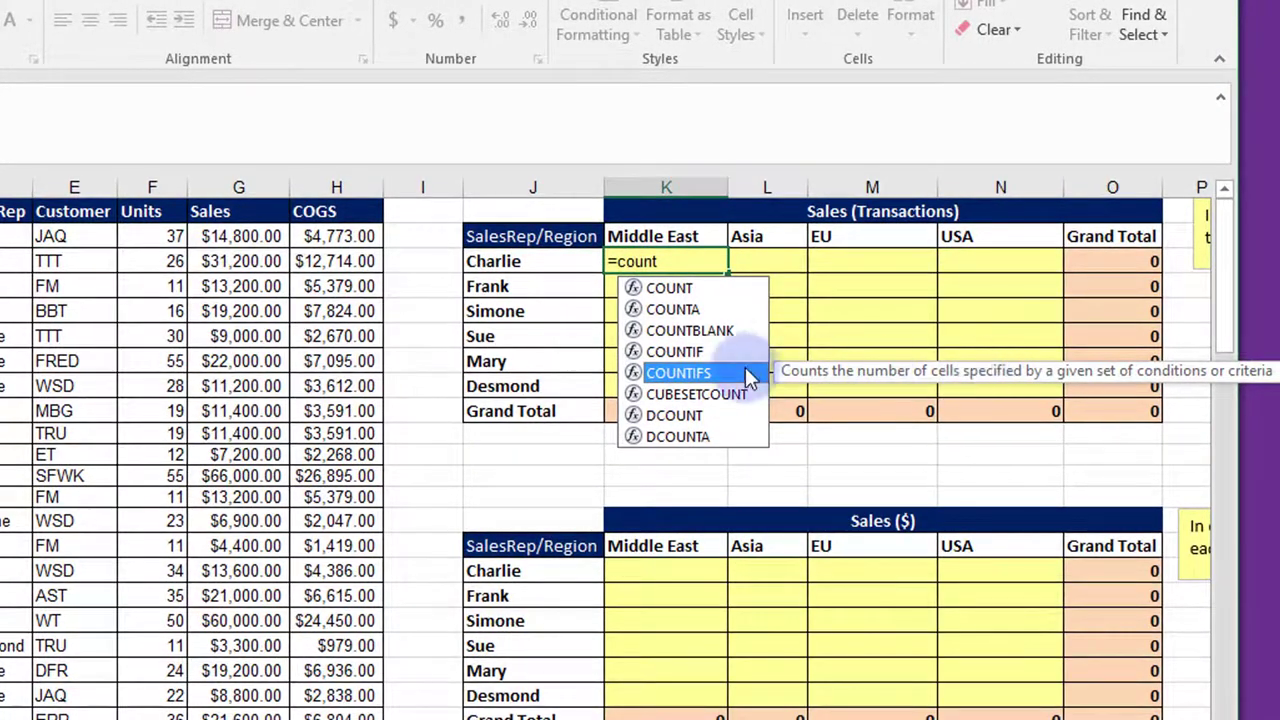
double_click(690, 372)
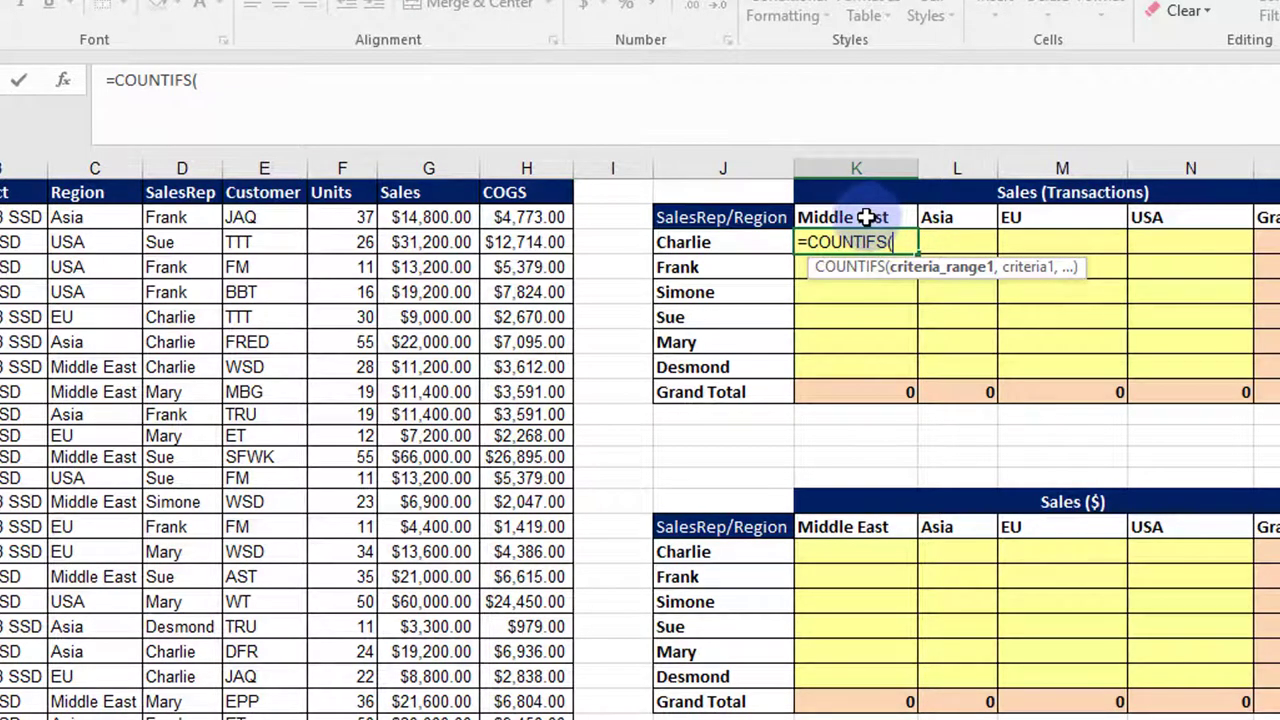
- Add the Region data C2:C106 as the first criteria range, with the Middle East header K2 as its criterion
click(91, 220)
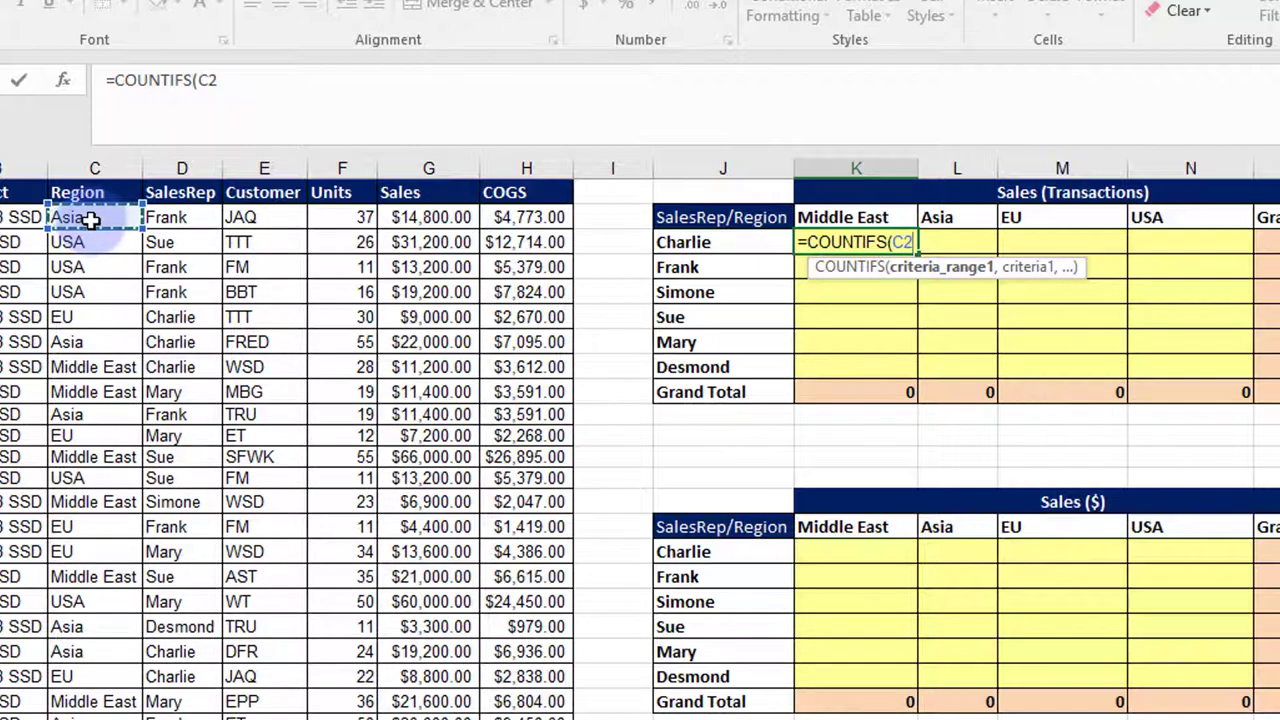
drag(91, 220, 95, 716)
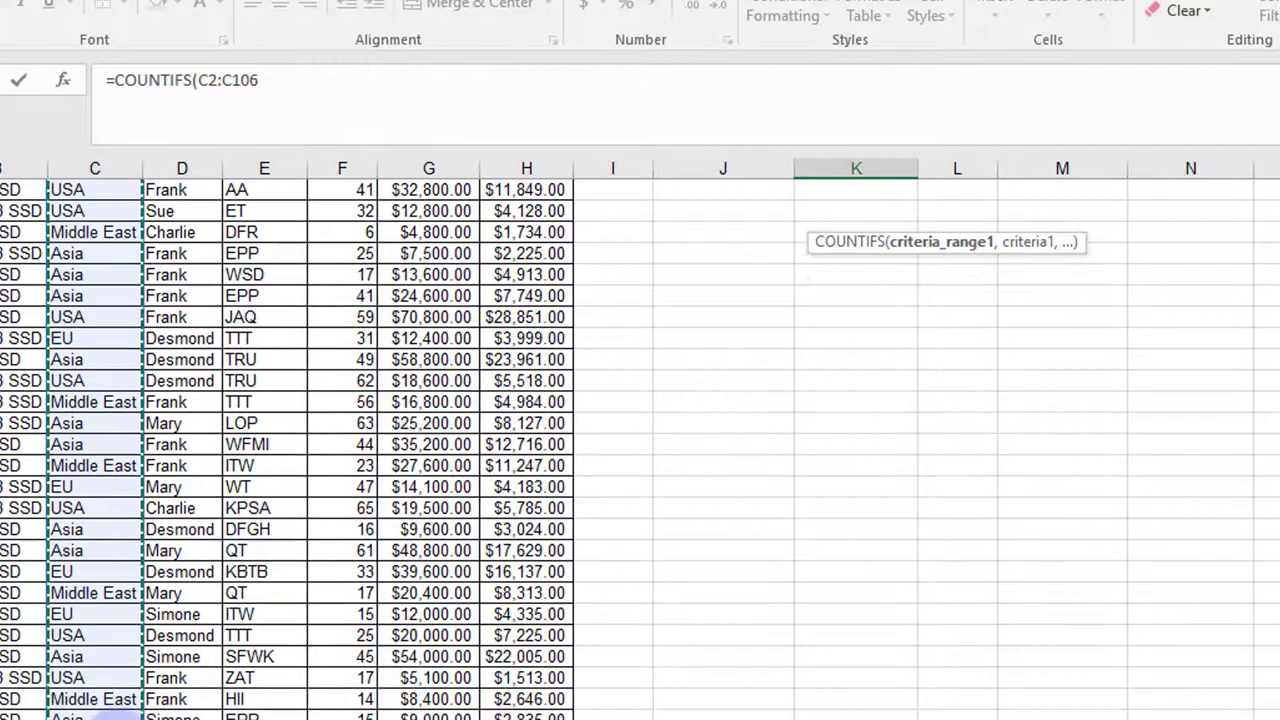
scroll(823, 479, up, 4)
scroll(823, 479, up, 20)
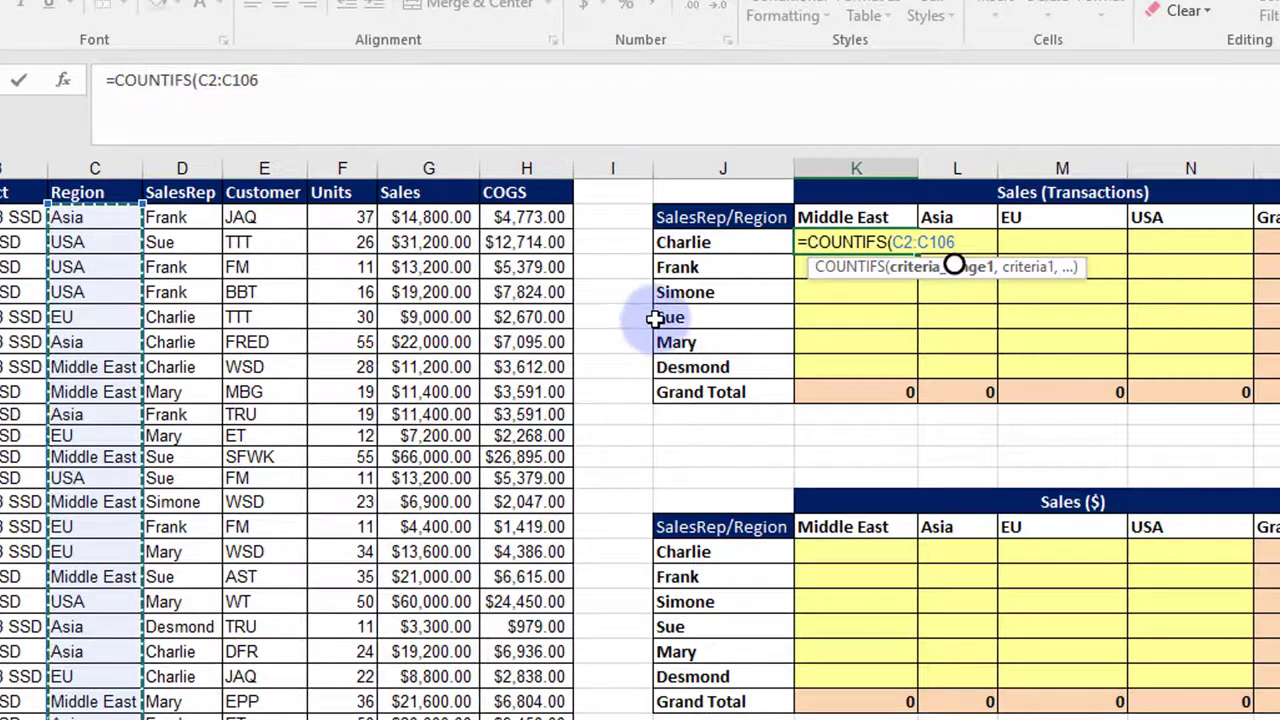
text(,)
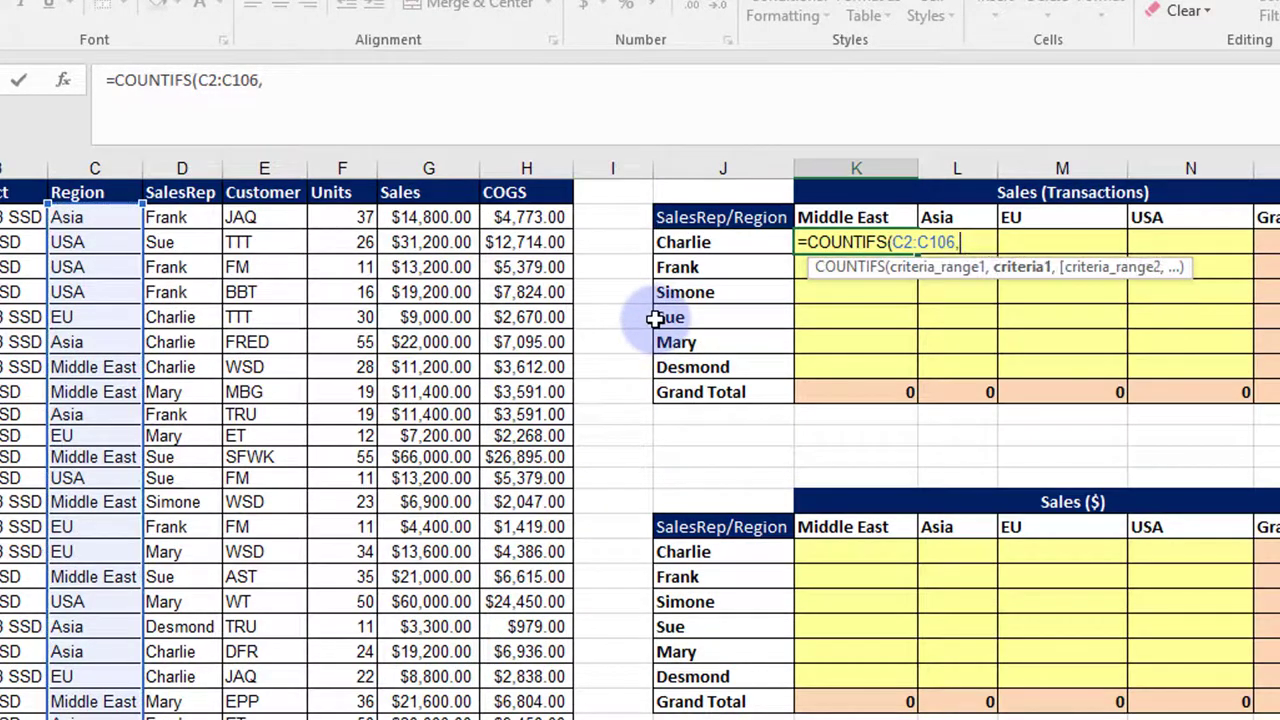
click(843, 212)
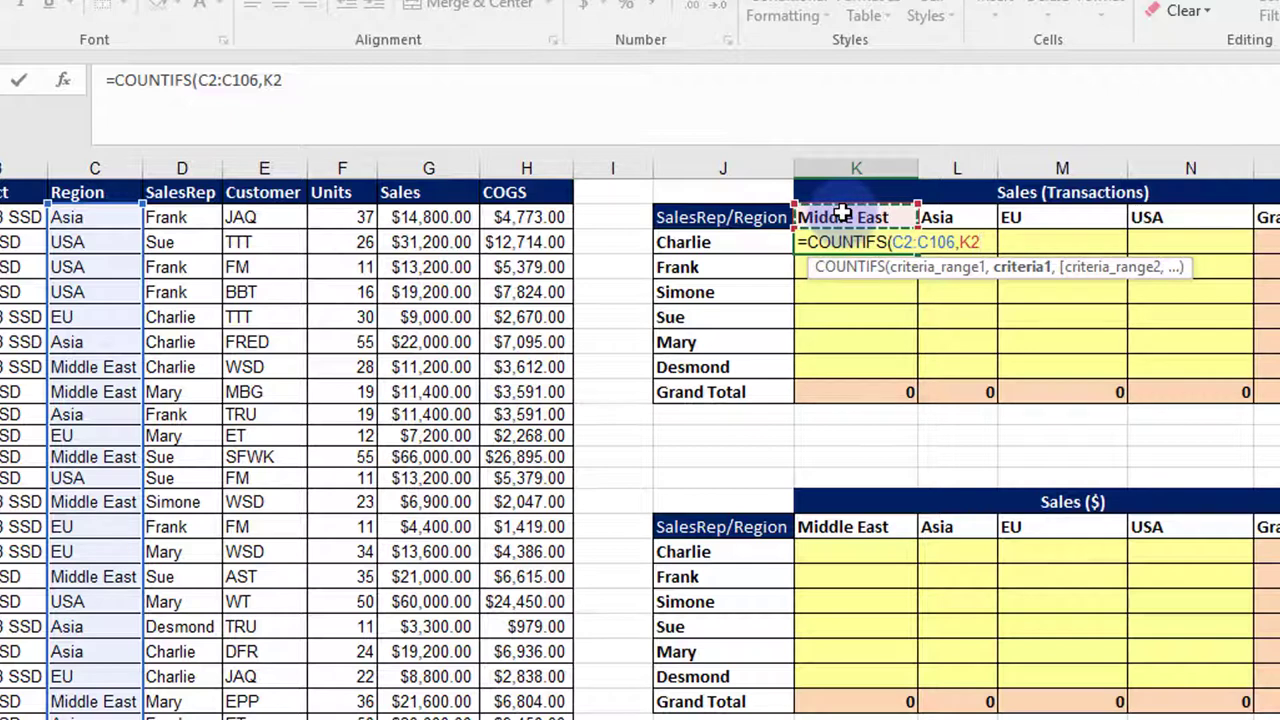
text(,)
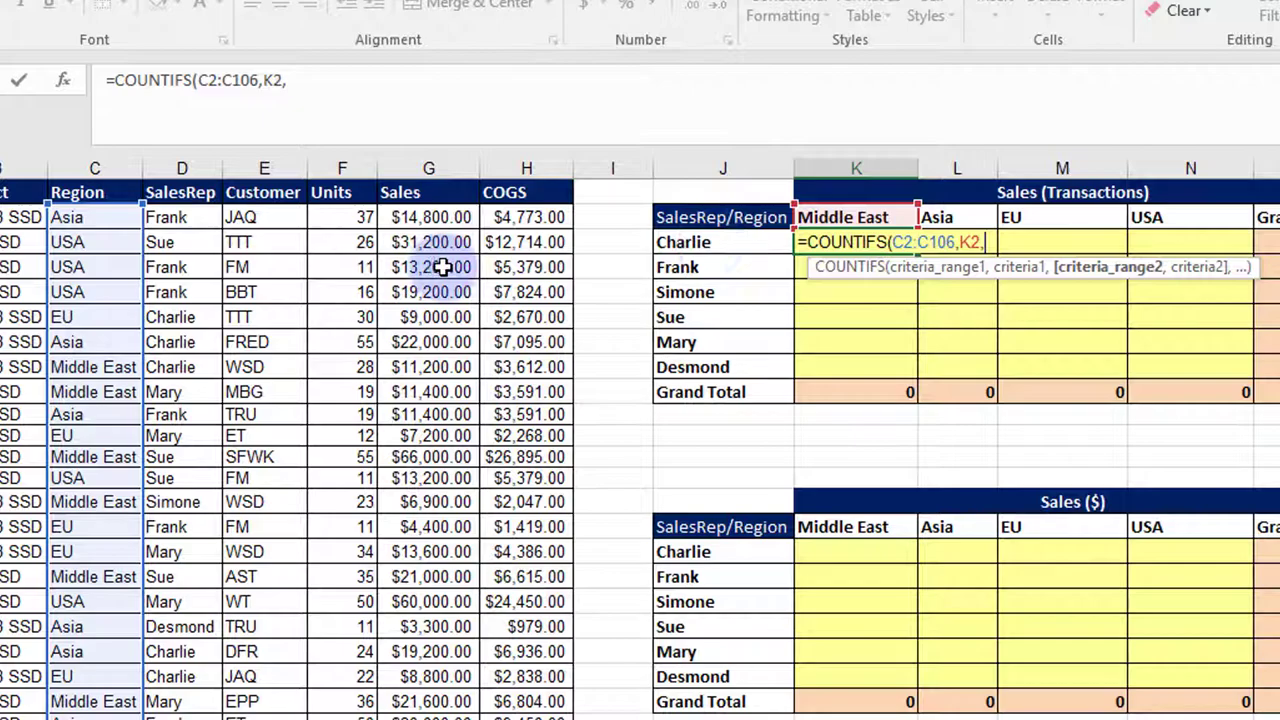
- Add the SalesRep data D2:D106 with criterion J3 as the second condition and complete the COUNTIFS formula
click(183, 215)
drag(188, 266, 190, 700)
scroll(766, 494, up, 20)
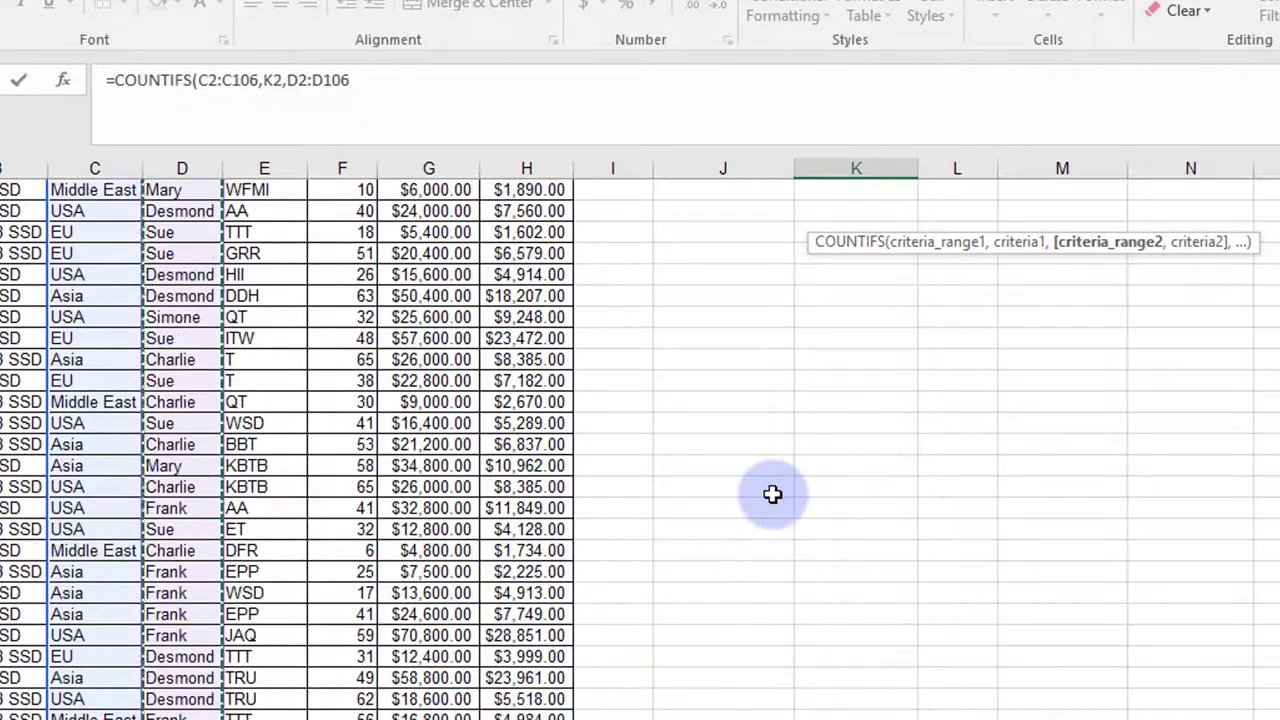
scroll(895, 435, up, 2)
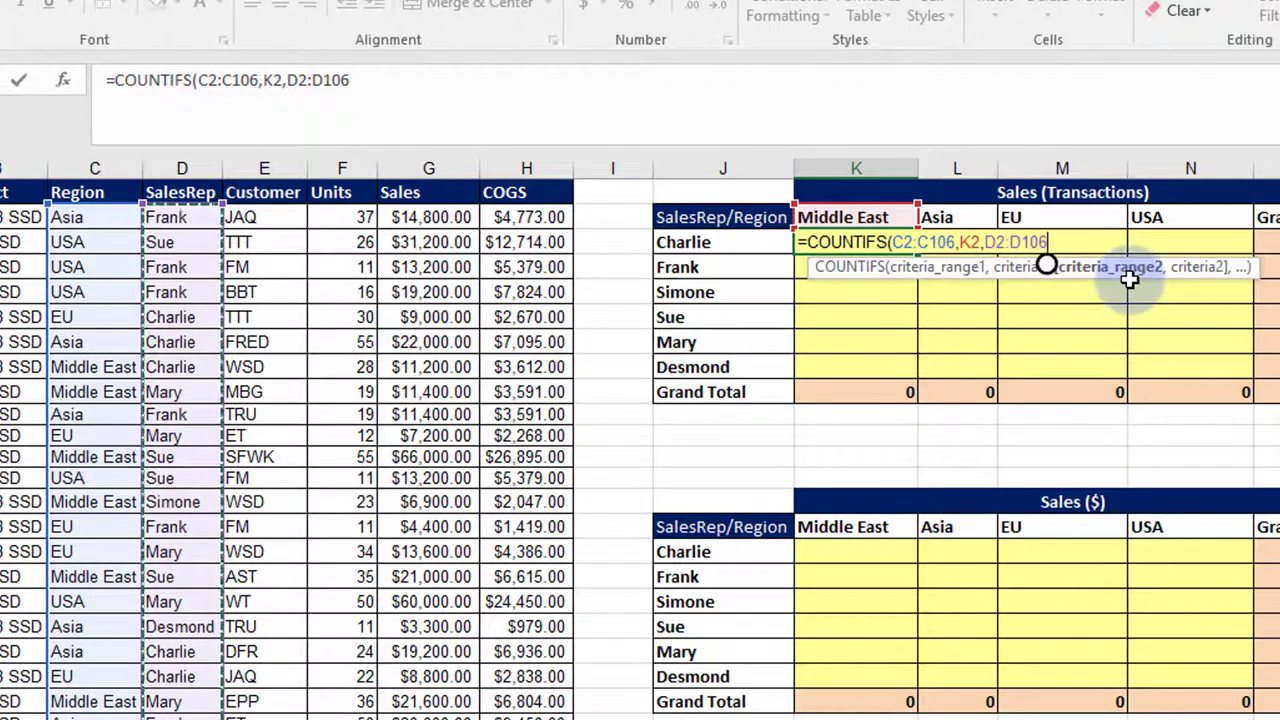
text(,)
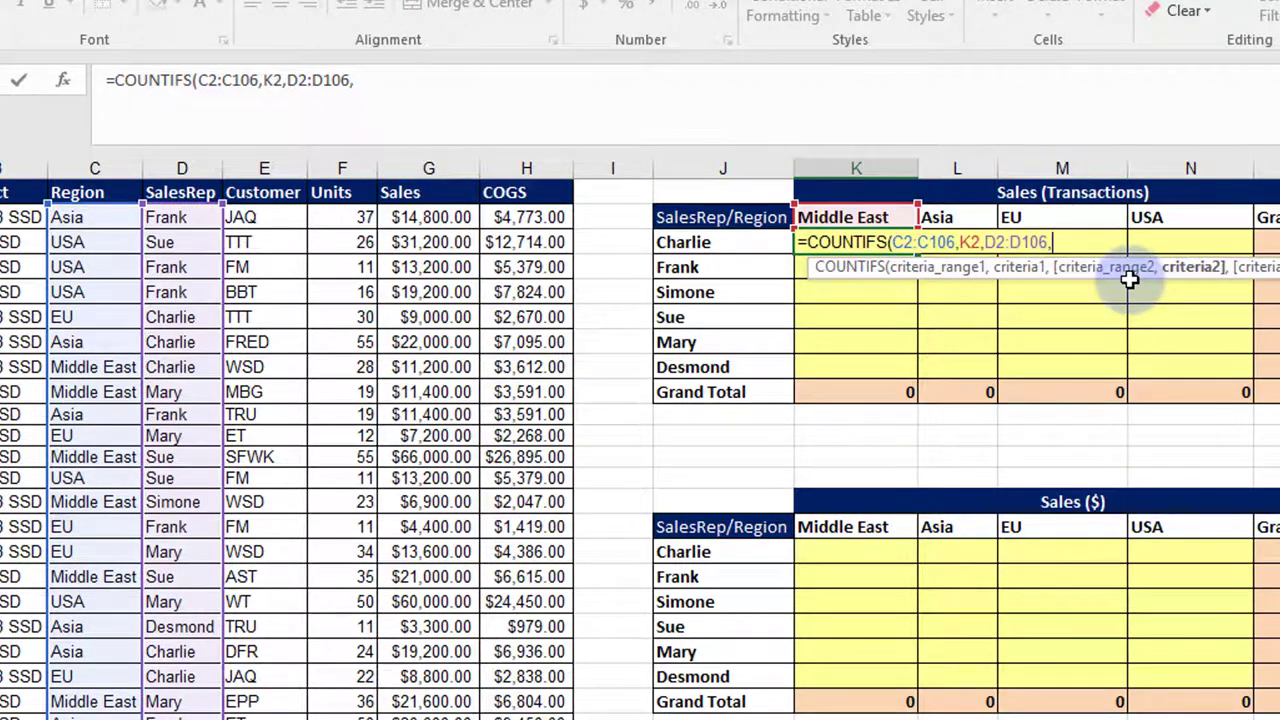
click(683, 242)
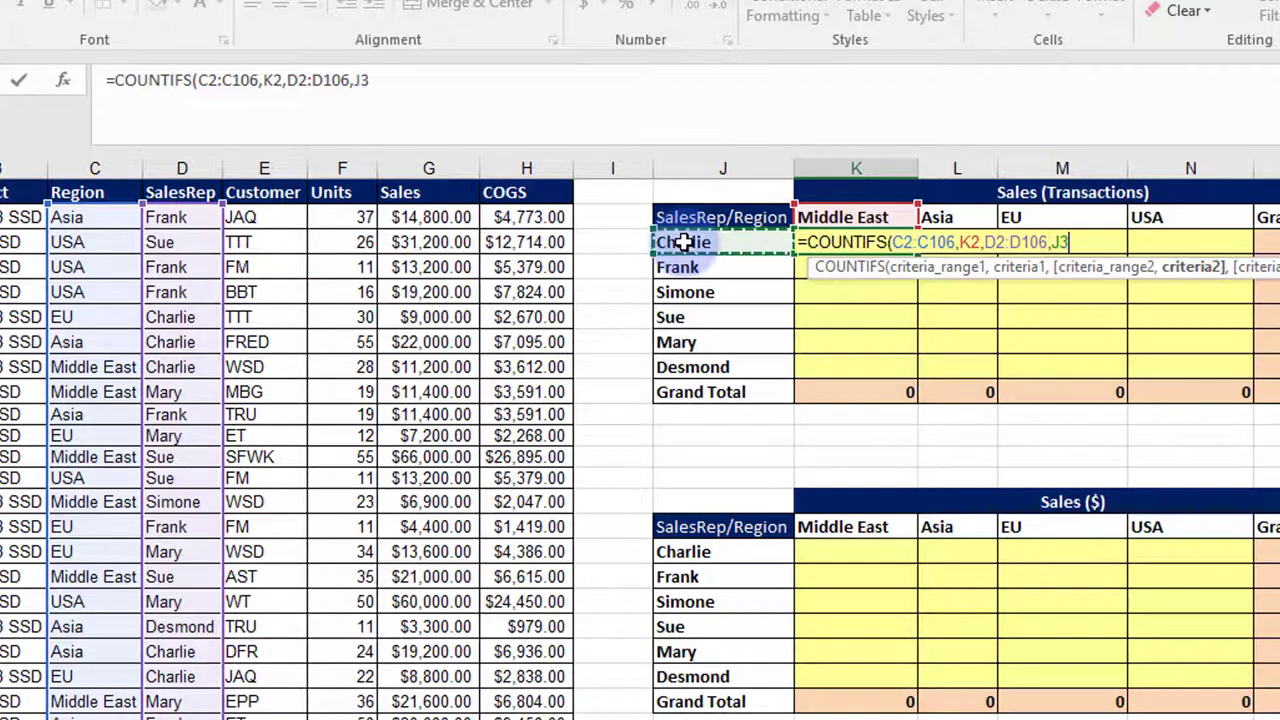
text())
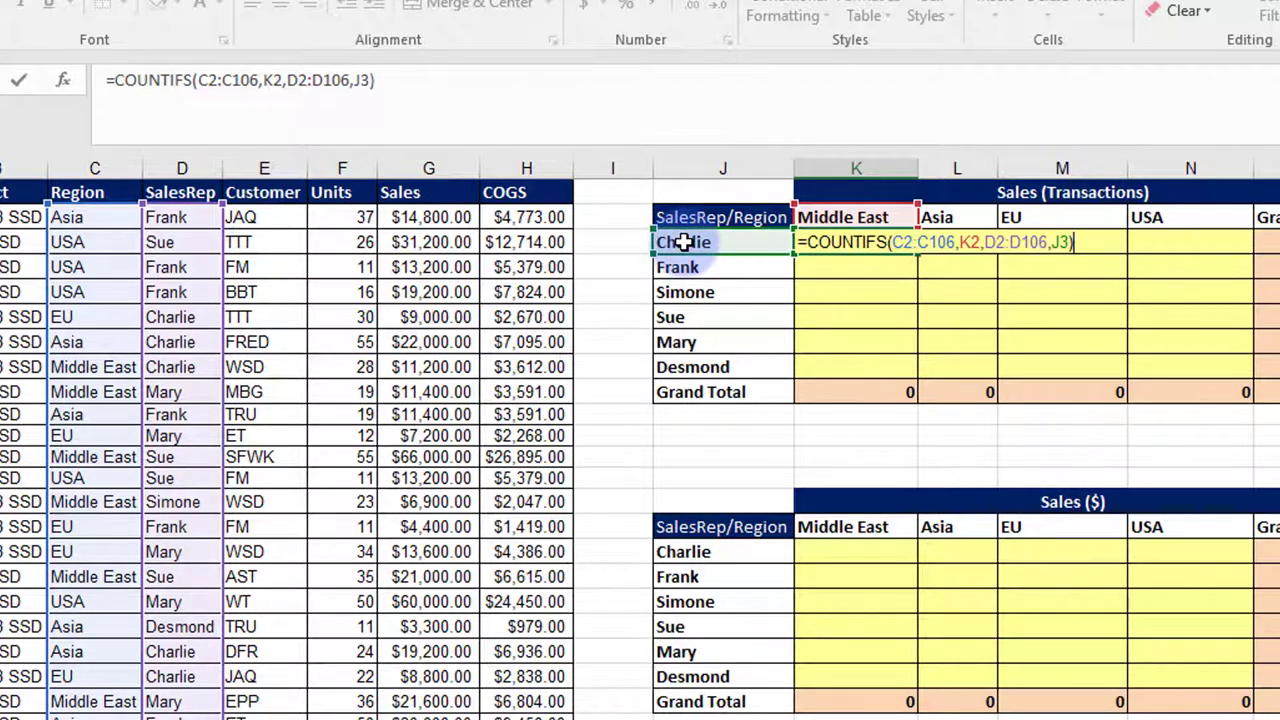
key(Return)
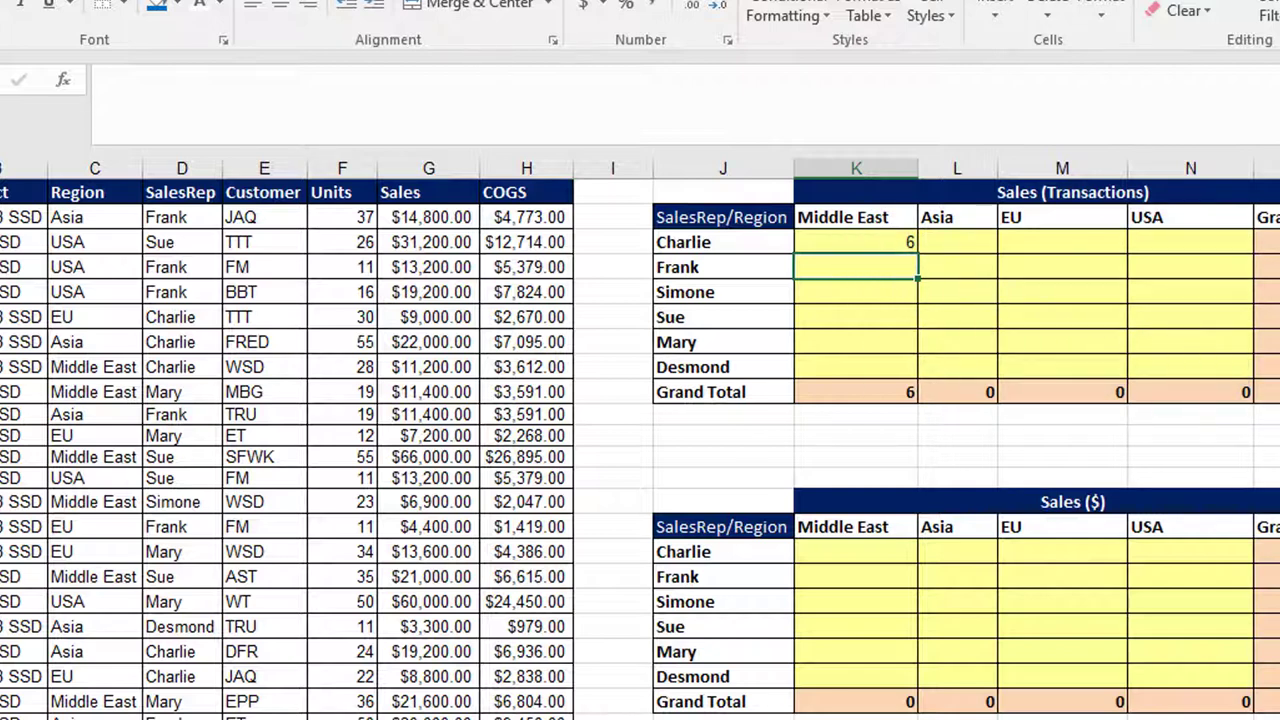
- Make both criteria ranges in K3's formula absolute, as $C$2:$C$106 and $D$2:$D$106
key(Up)
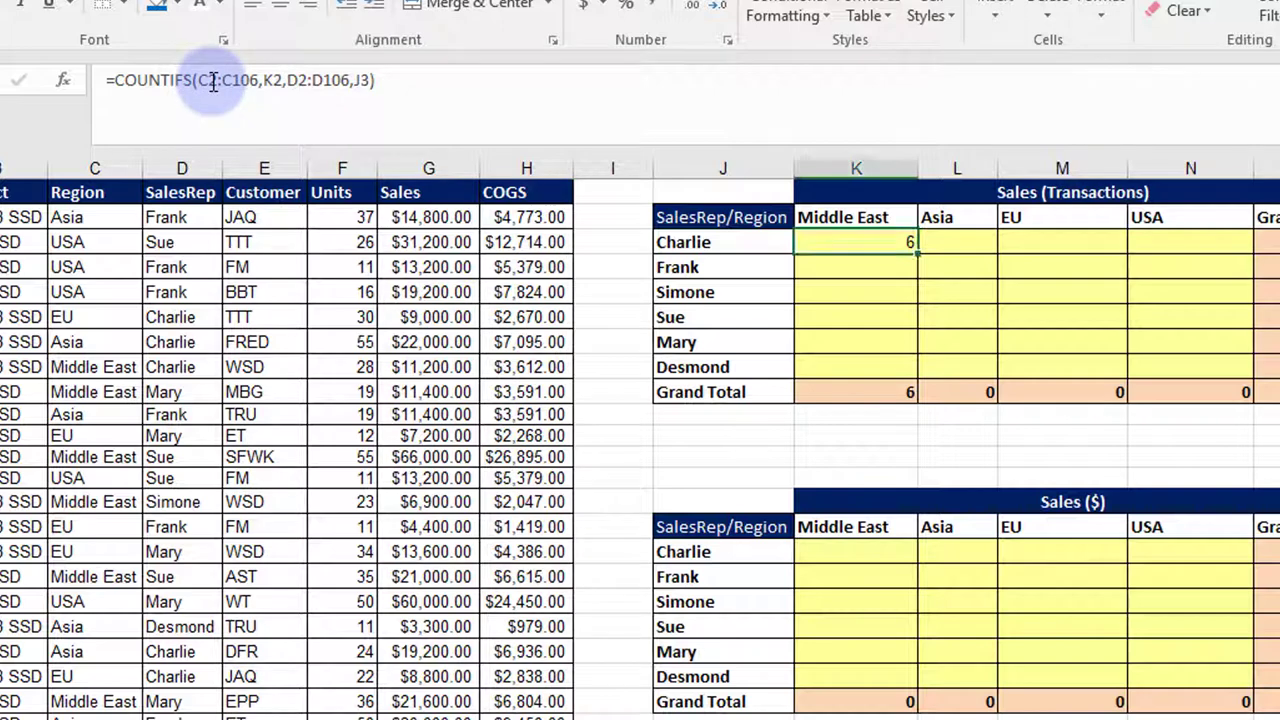
click(211, 82)
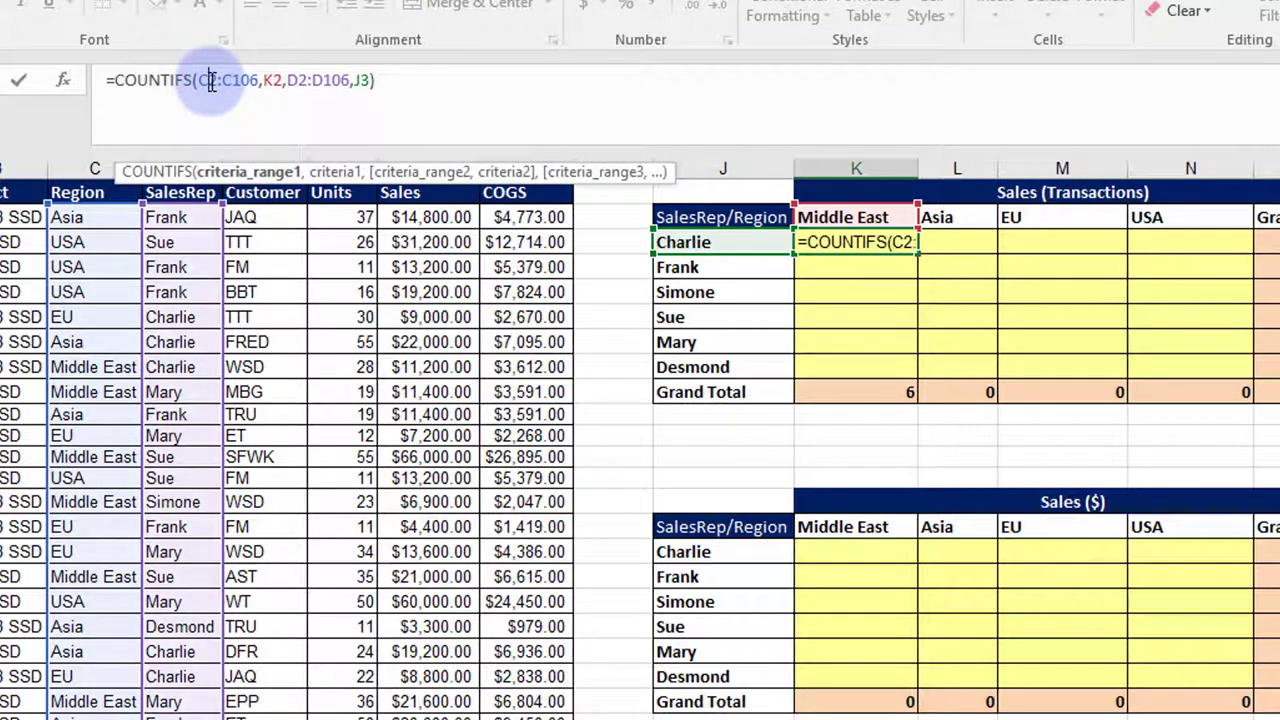
key(F4)
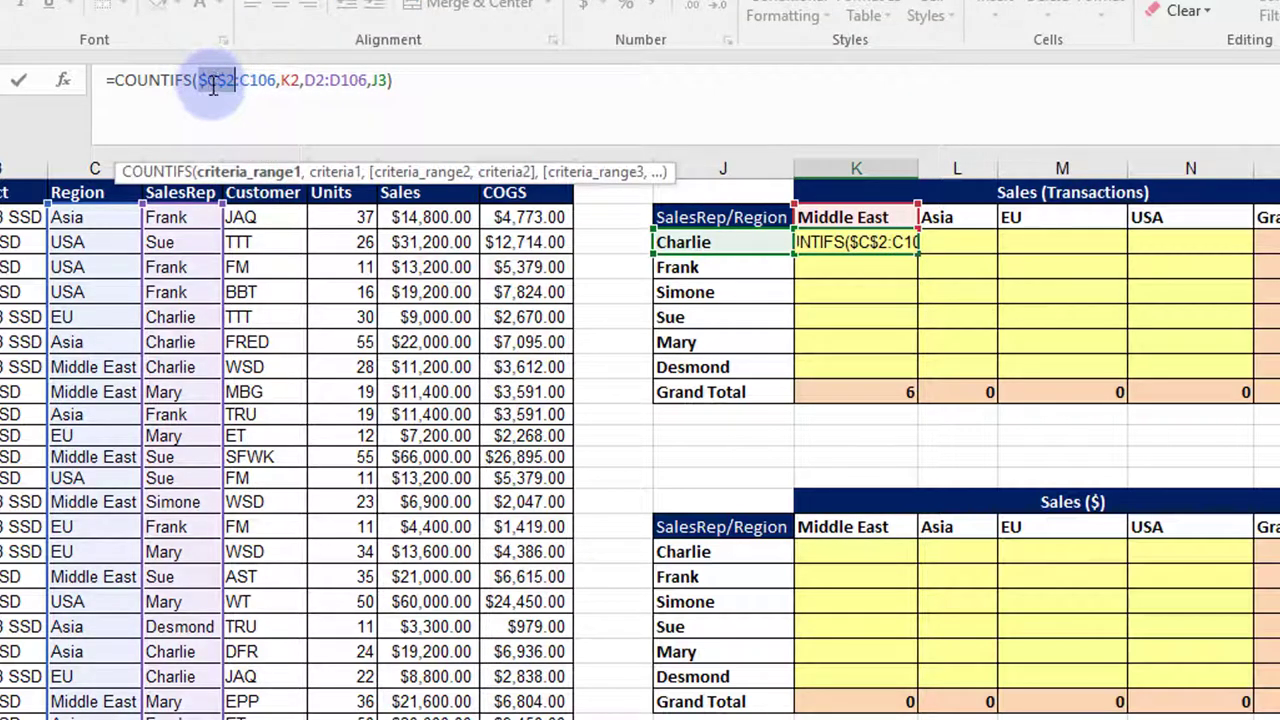
click(262, 82)
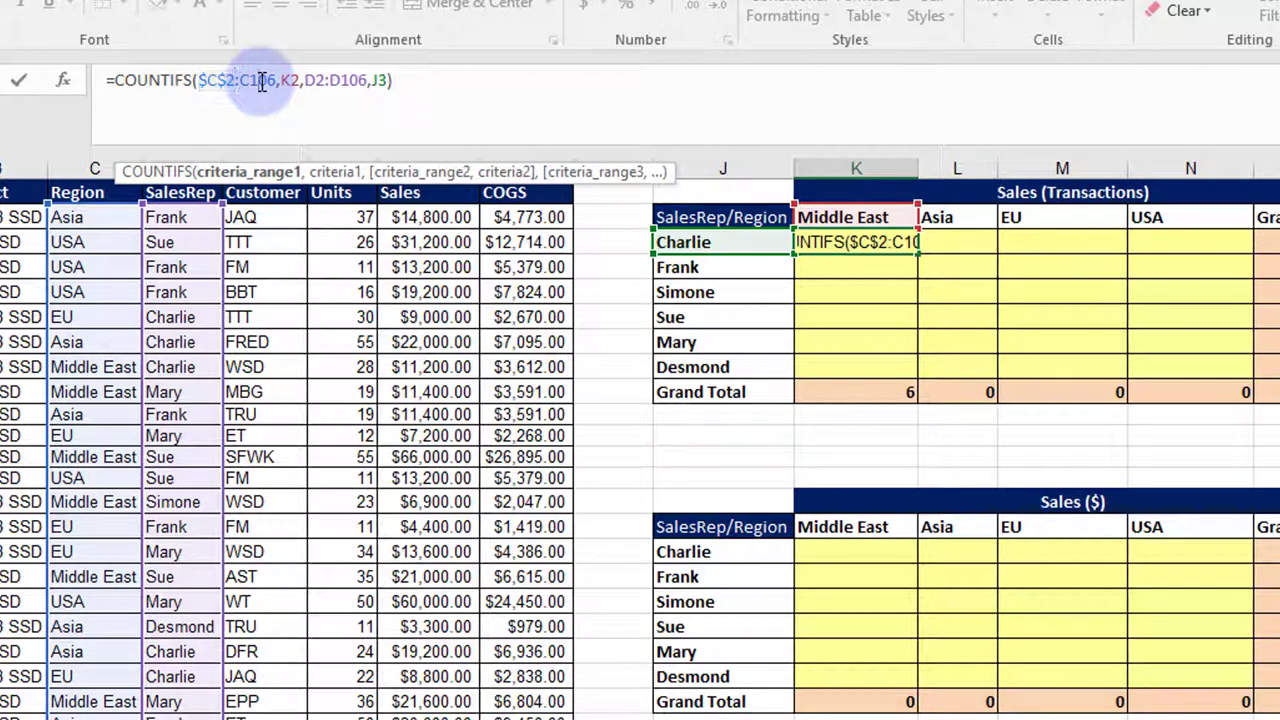
key(F4)
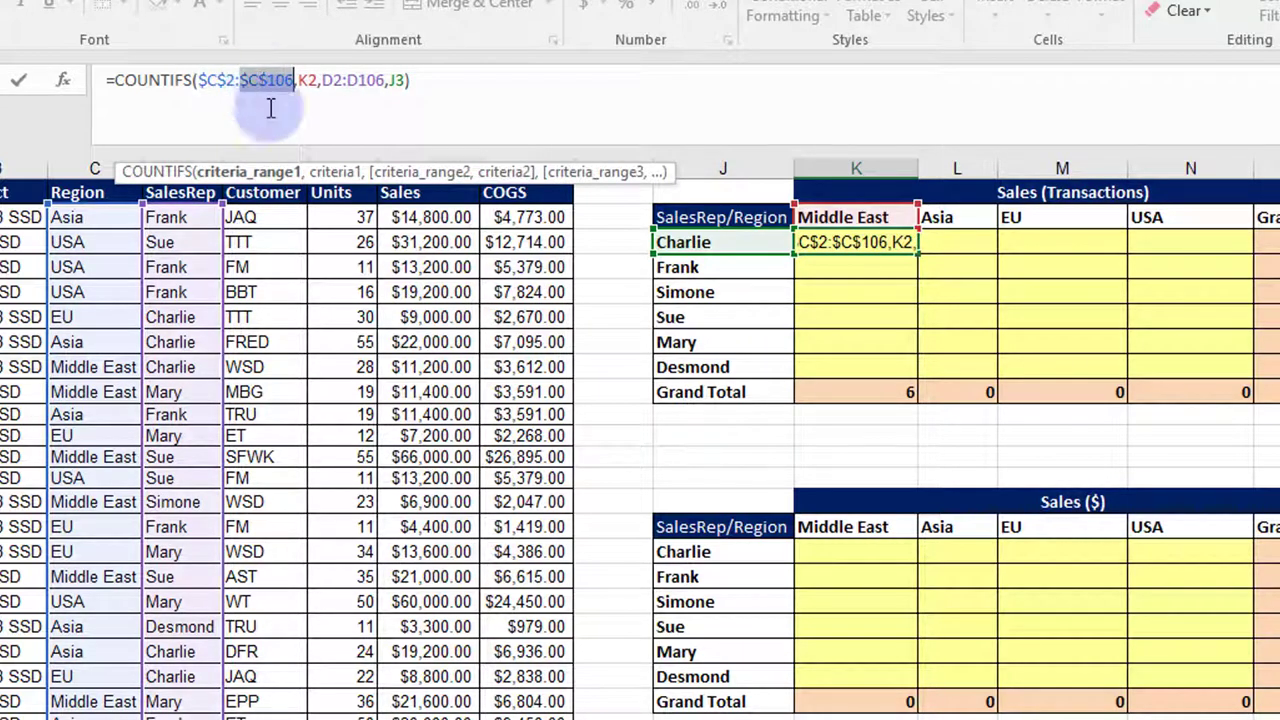
click(336, 82)
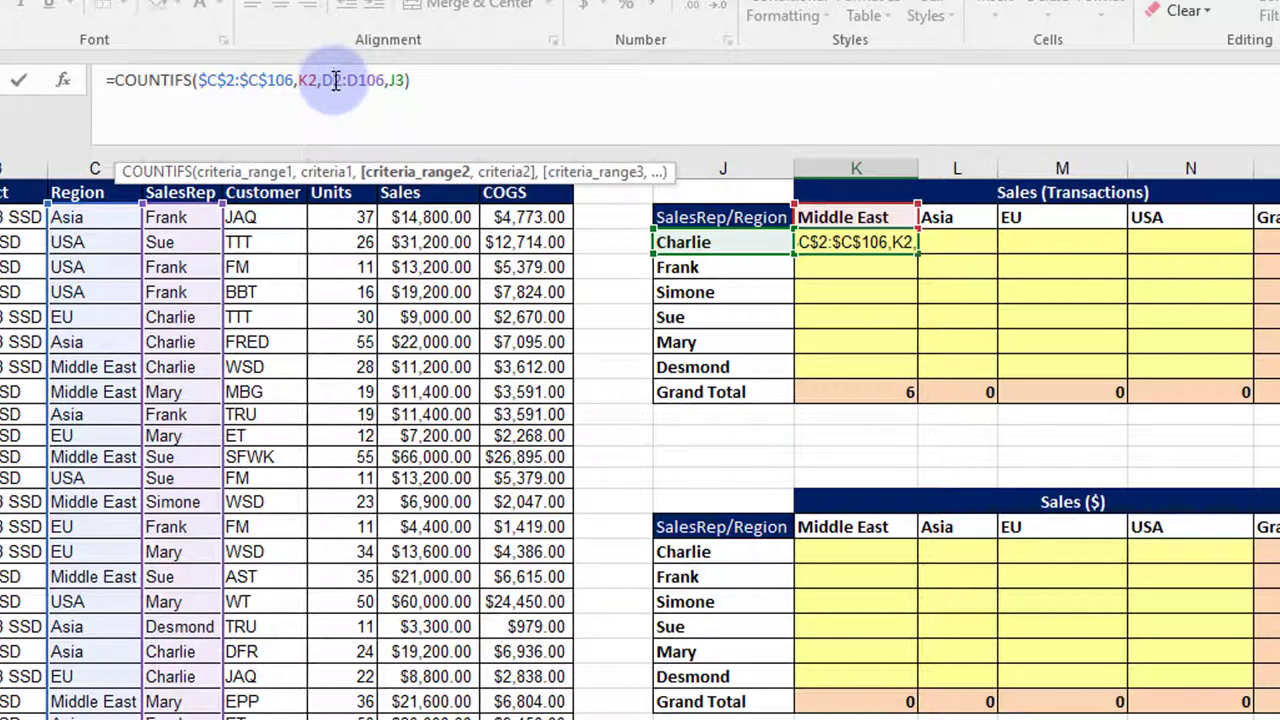
key(F4)
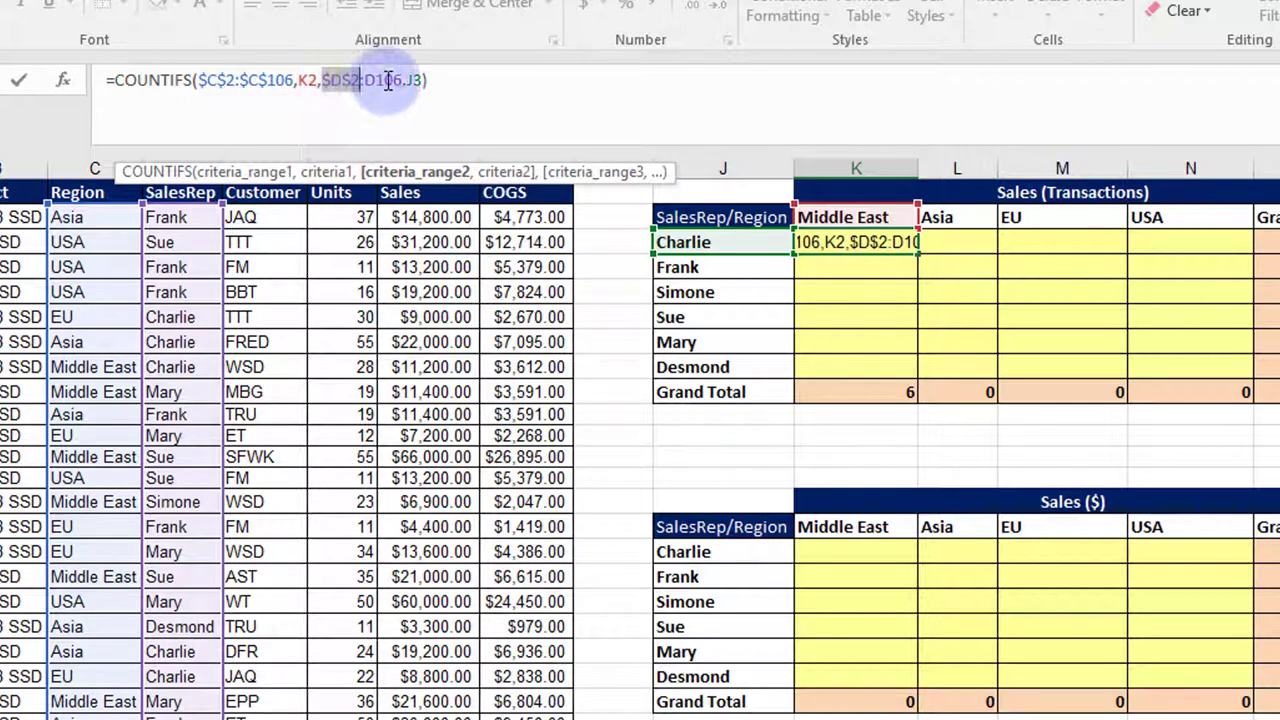
click(386, 80)
key(F4)
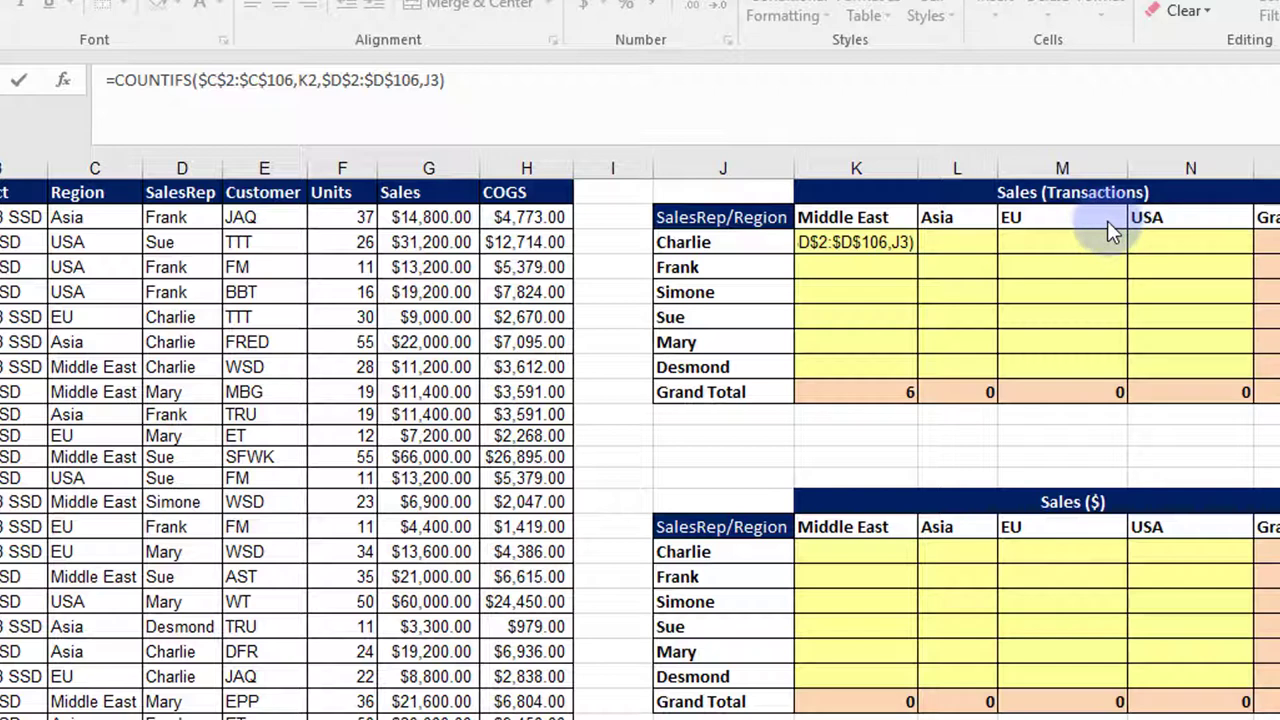
- Lock the row of the region criterion as K$2 and the column of the sales rep criterion as $J3 in K3's formula
click(310, 82)
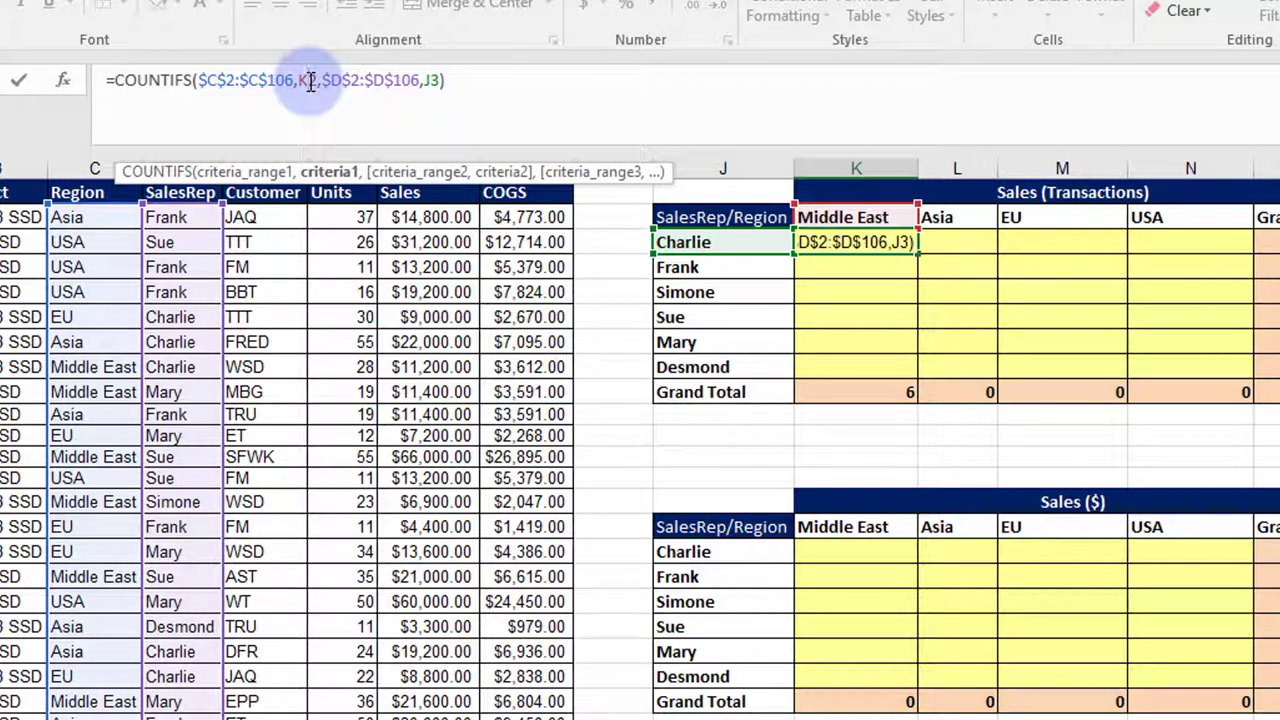
text(4)
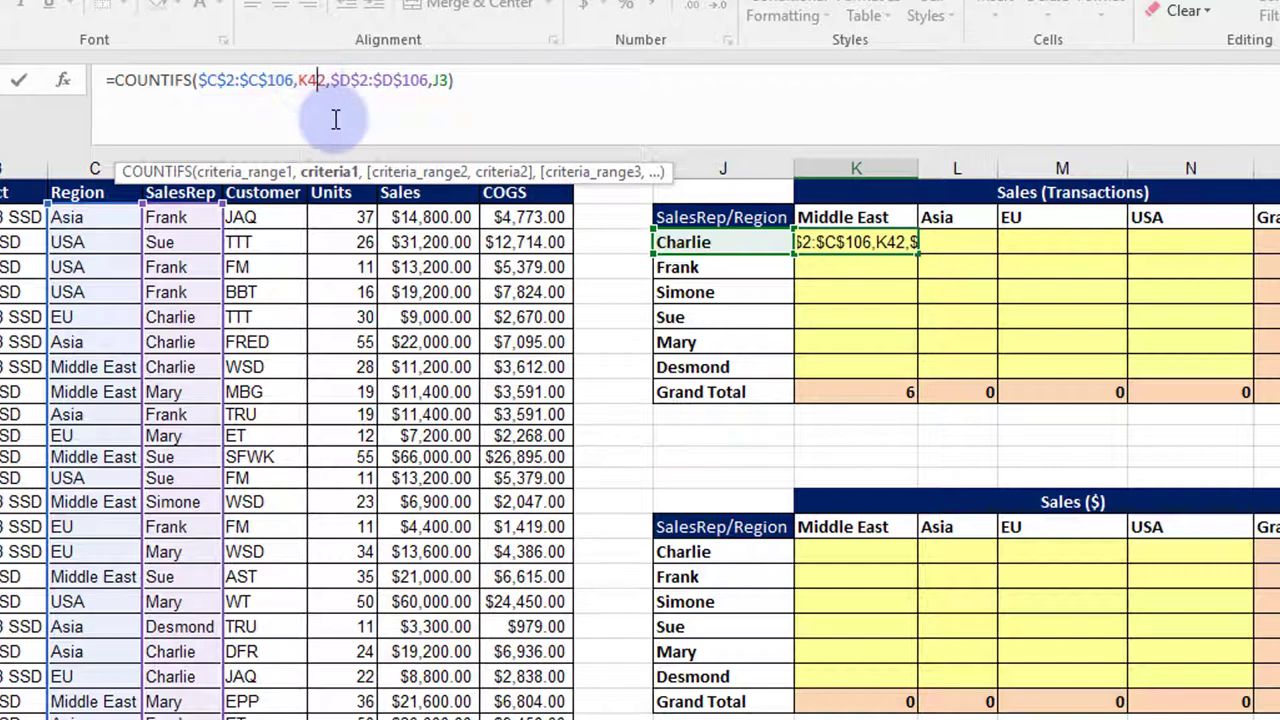
key(BackSpace)
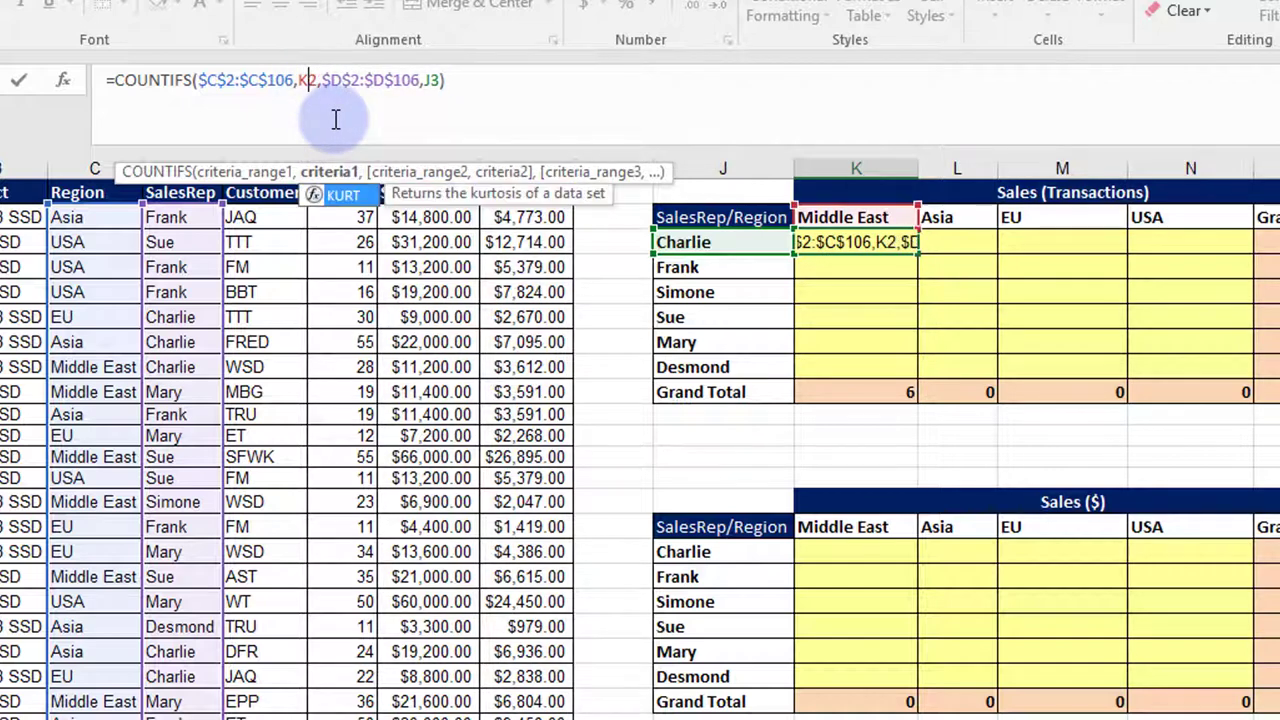
text($)
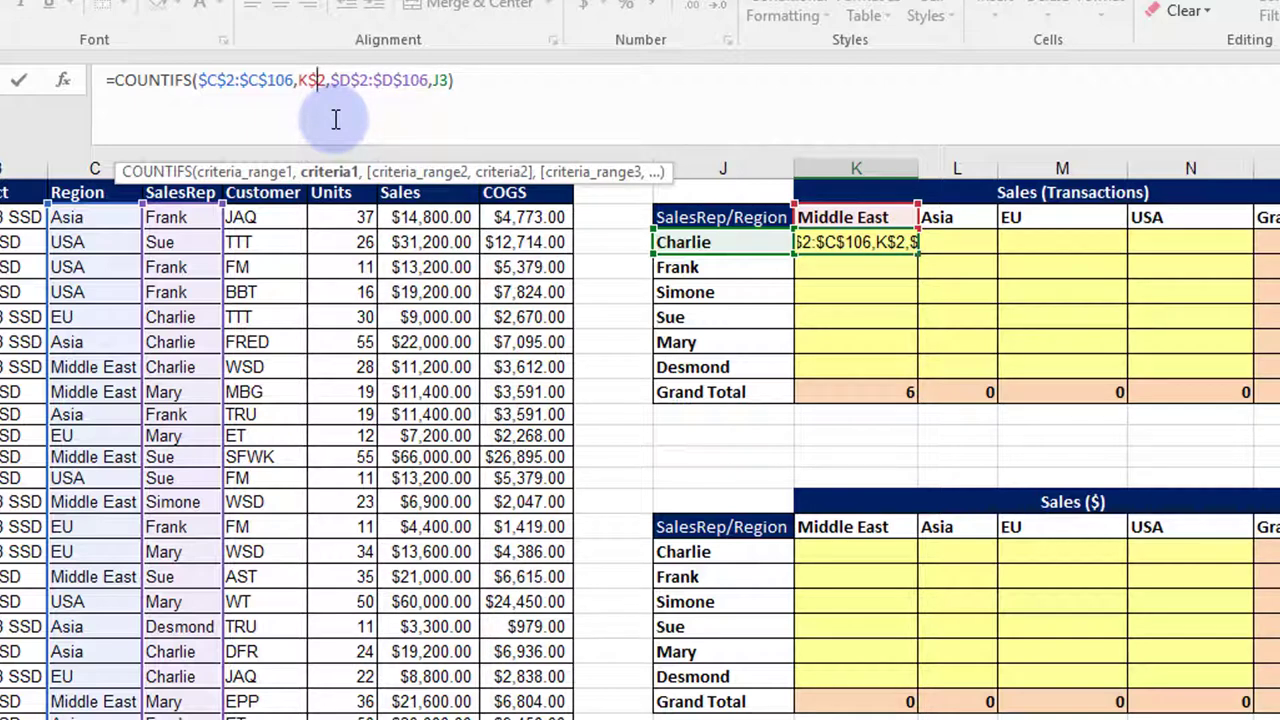
click(435, 80)
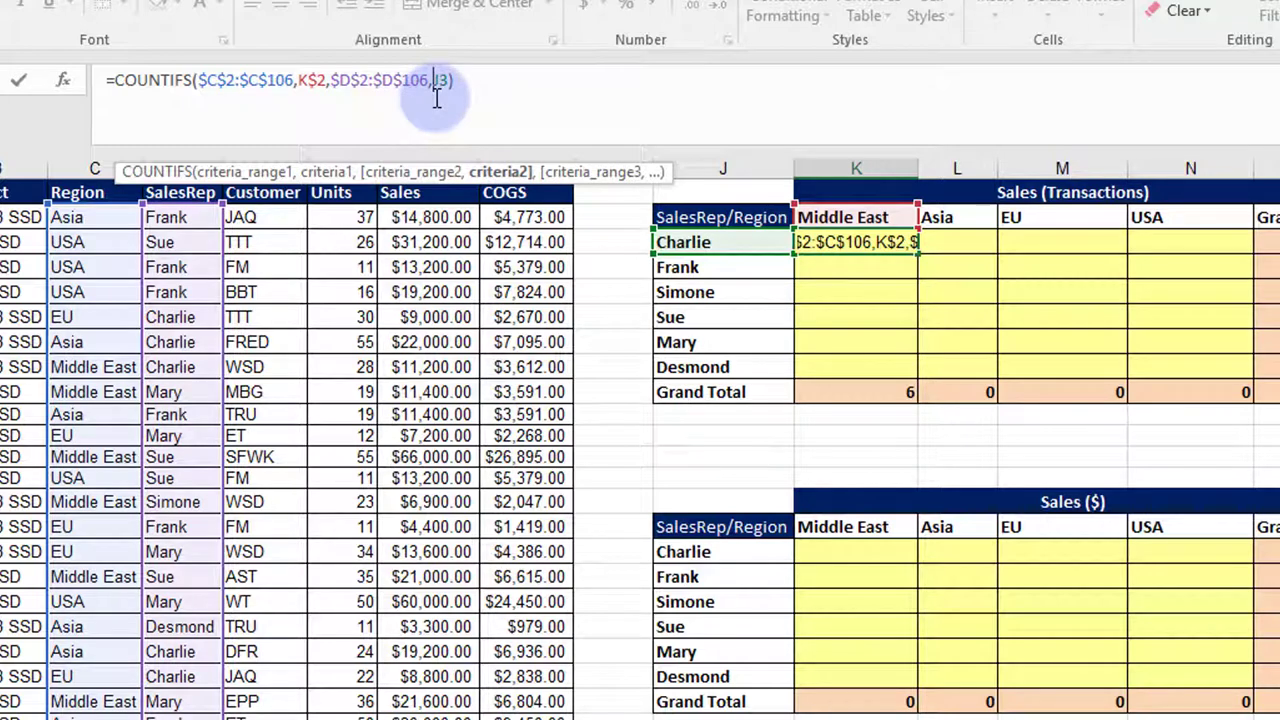
text($)
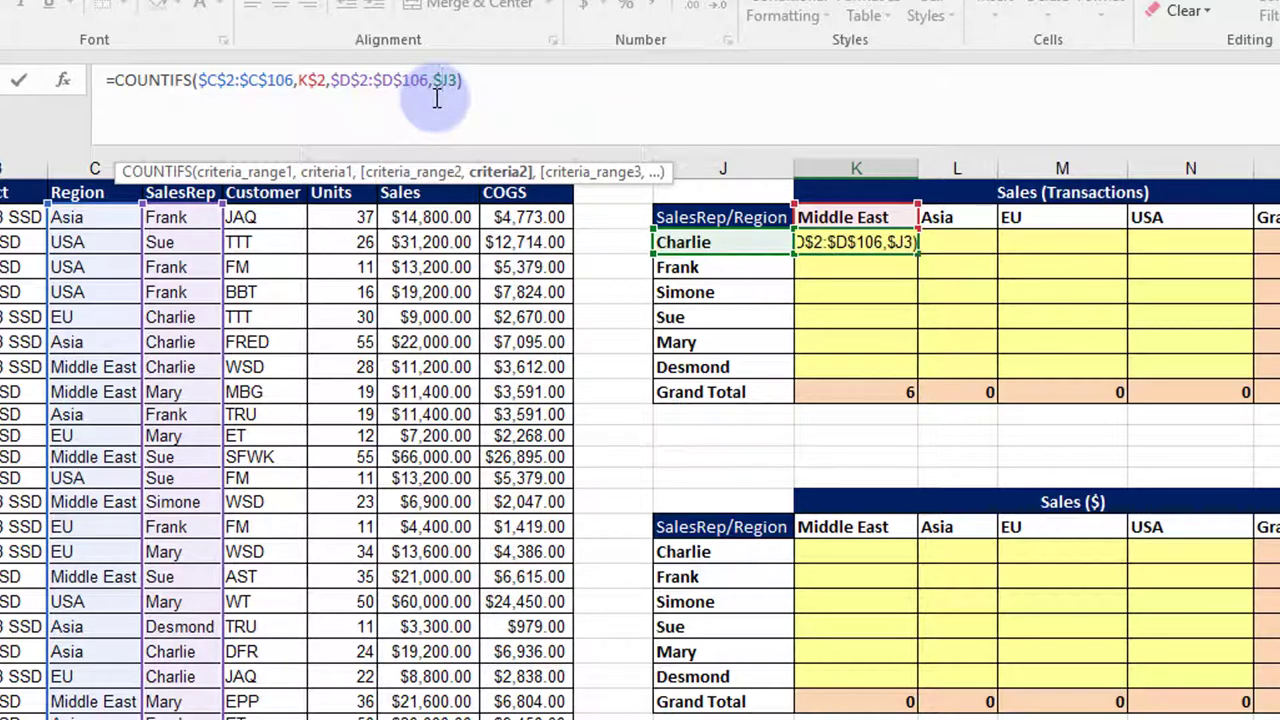
key(Return)
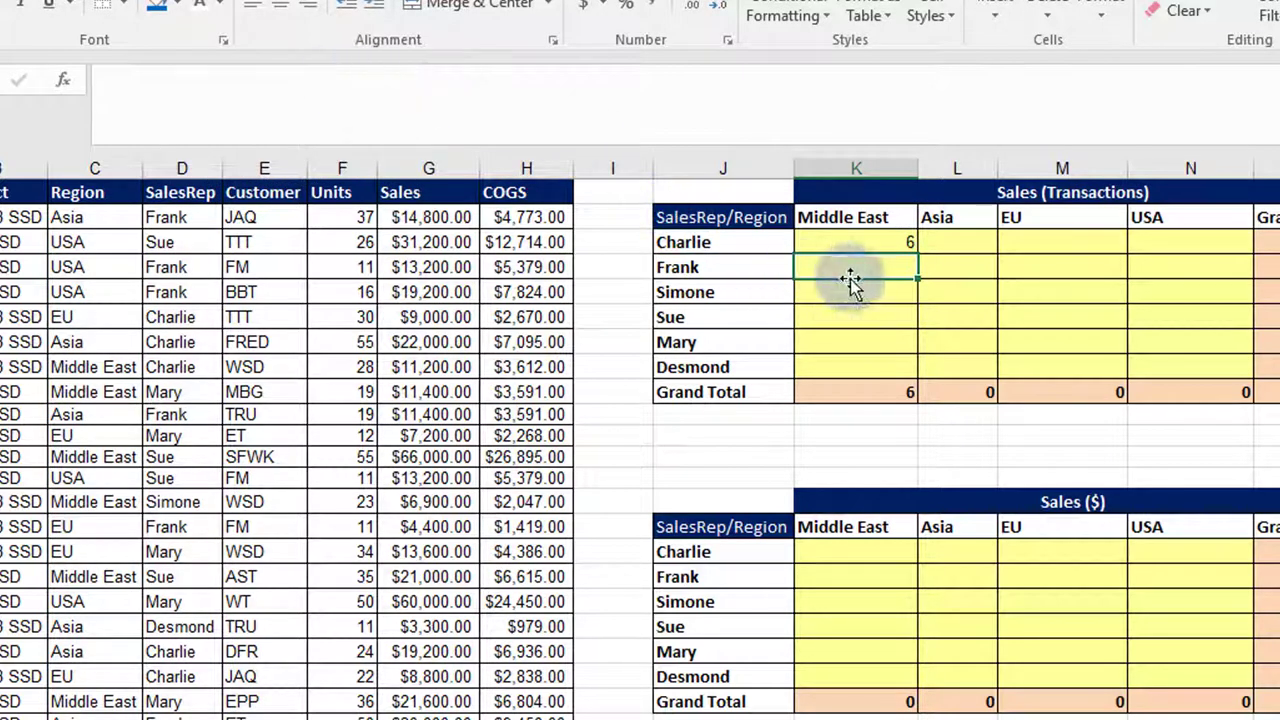
- Fill K3's formula down to row 8 and across to column N, covering all sales reps and regions
click(884, 241)
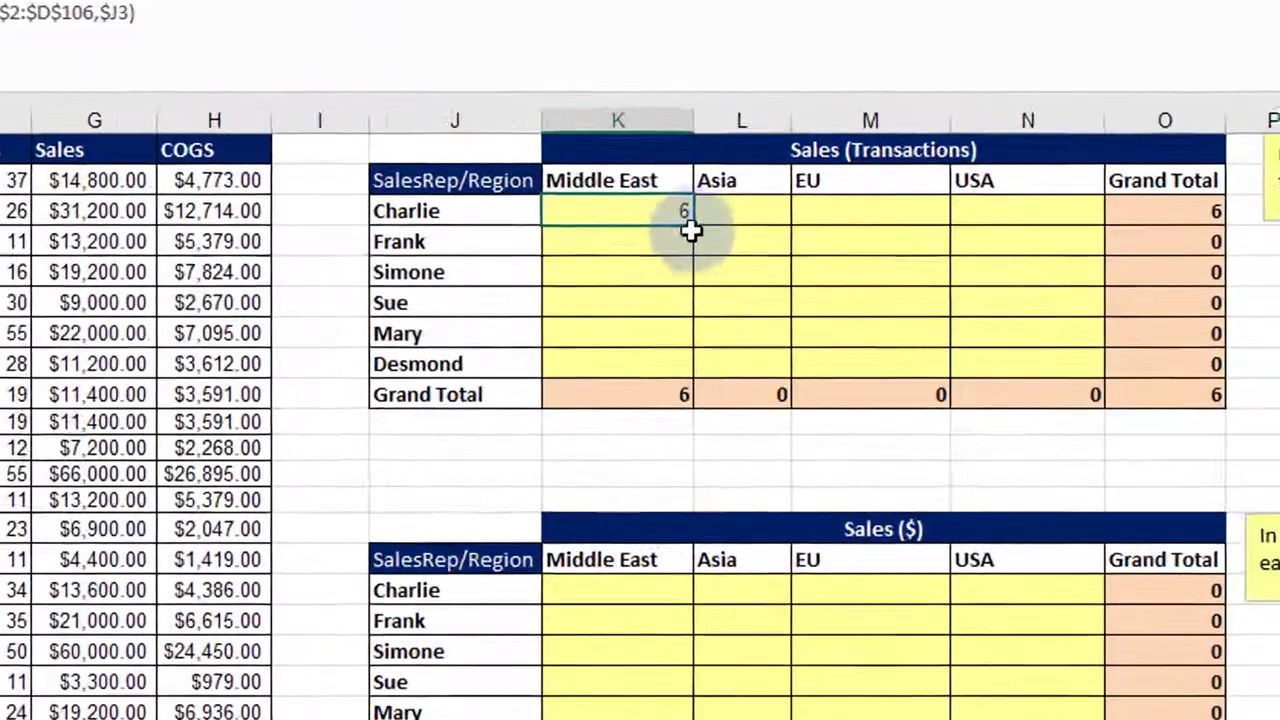
drag(916, 253, 915, 375)
drag(626, 373, 627, 374)
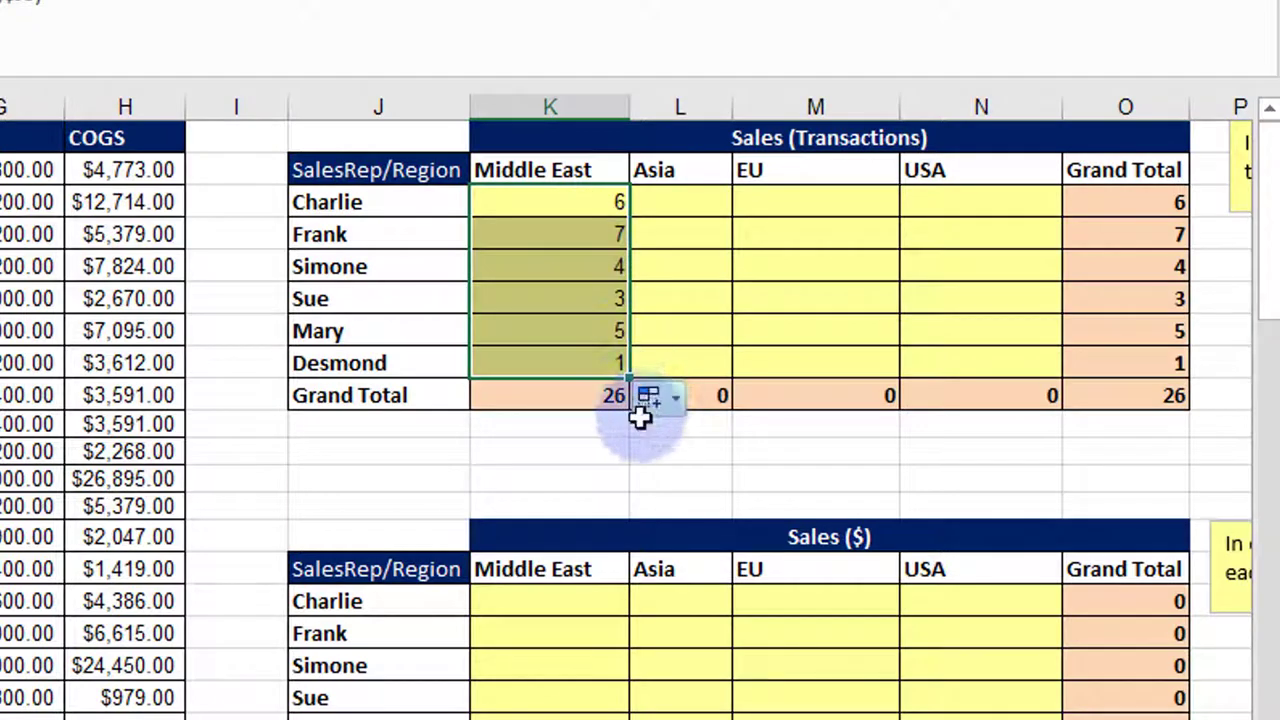
drag(628, 376, 1000, 369)
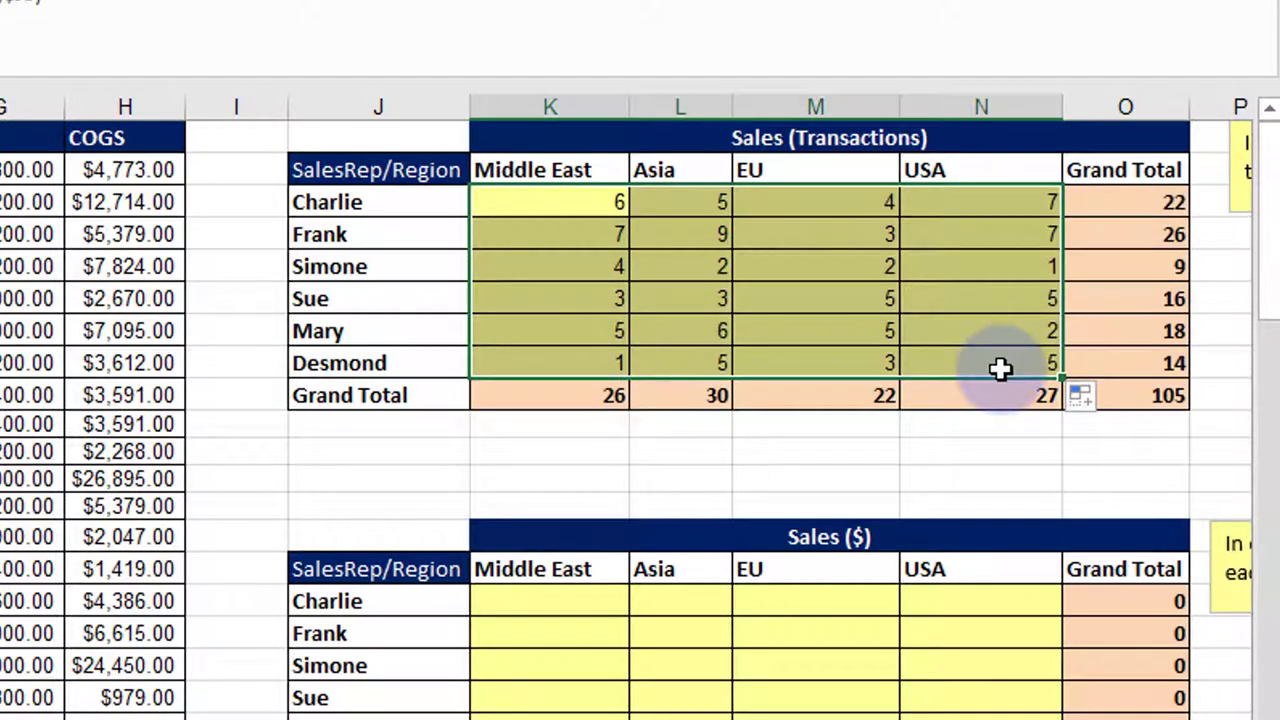